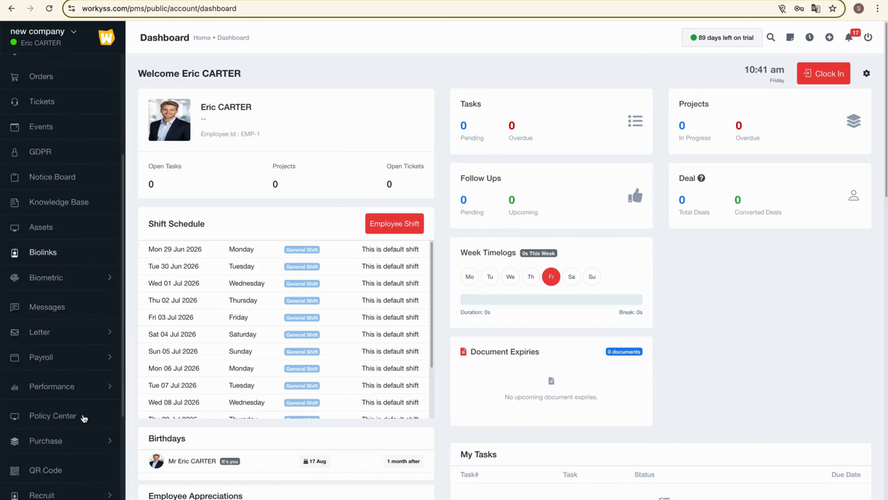
# Step: Open the Recruit section of the company settings
pyautogui.scroll(-1, 83, 418)
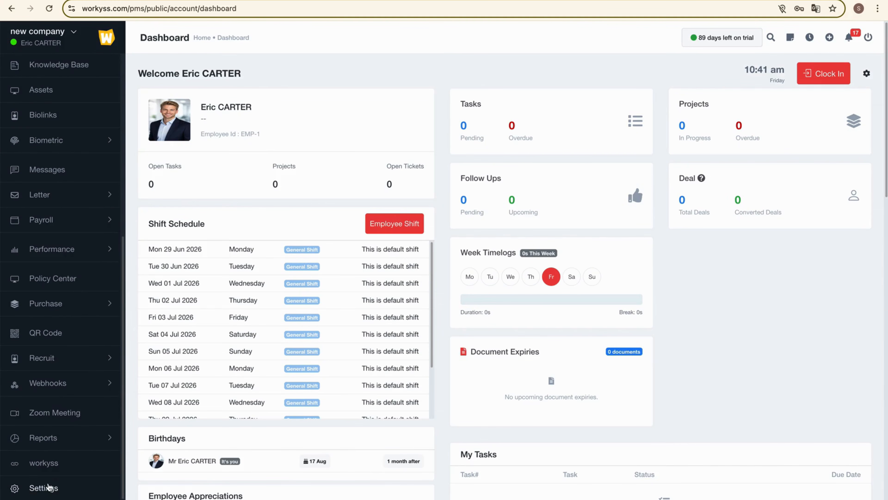
pyautogui.click(41, 489)
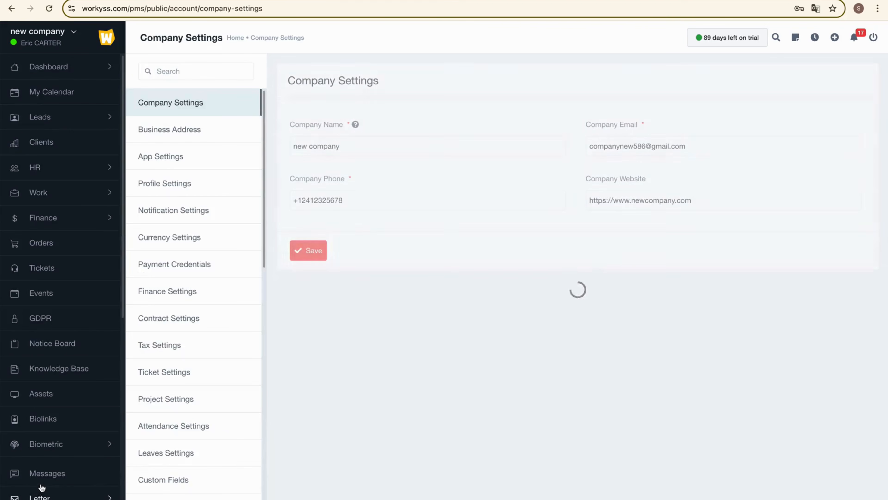
pyautogui.scroll(-10, 217, 442)
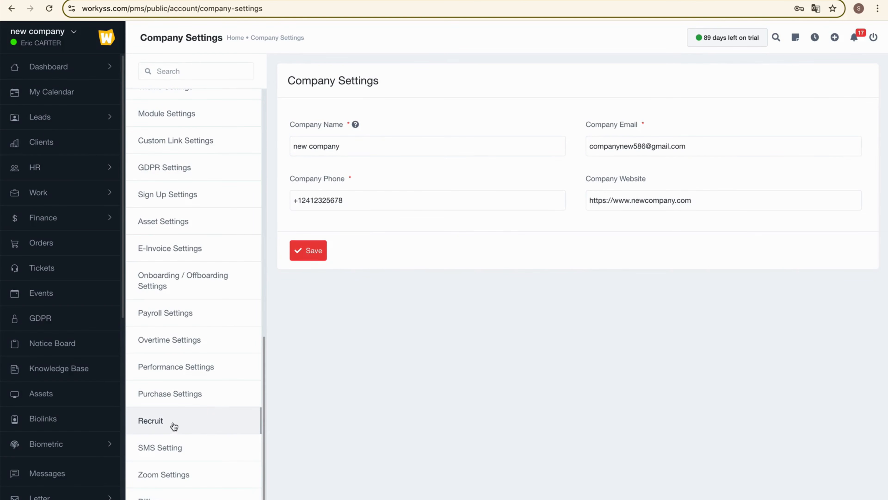
pyautogui.click(155, 424)
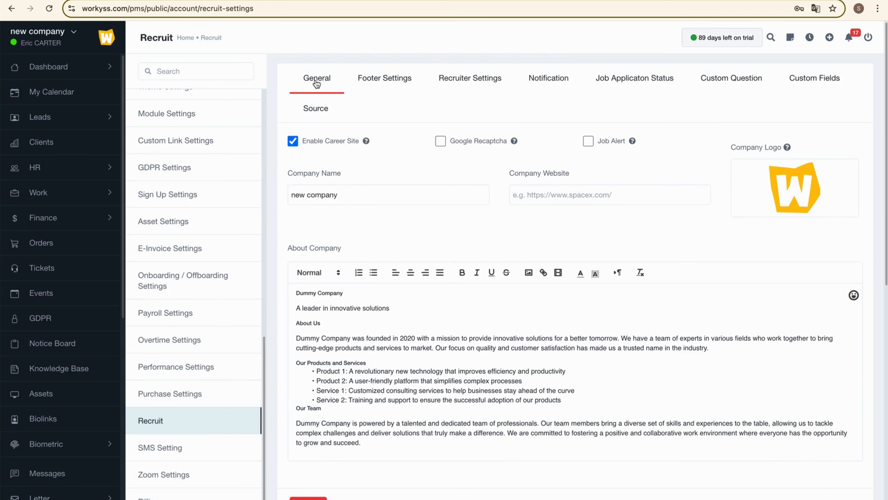
pyautogui.click(532, 192)
pyautogui.moveTo(366, 143)
pyautogui.moveTo(515, 142)
pyautogui.moveTo(634, 142)
pyautogui.click(550, 192)
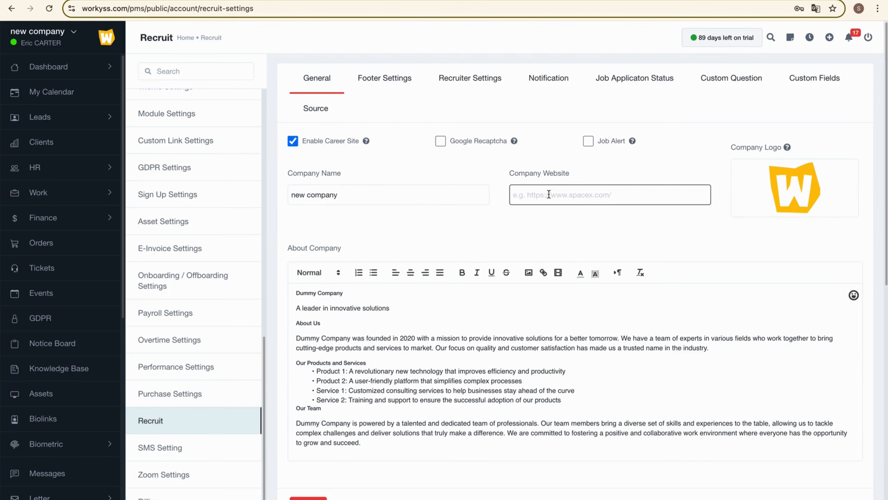
pyautogui.write('www.newcompany.com')
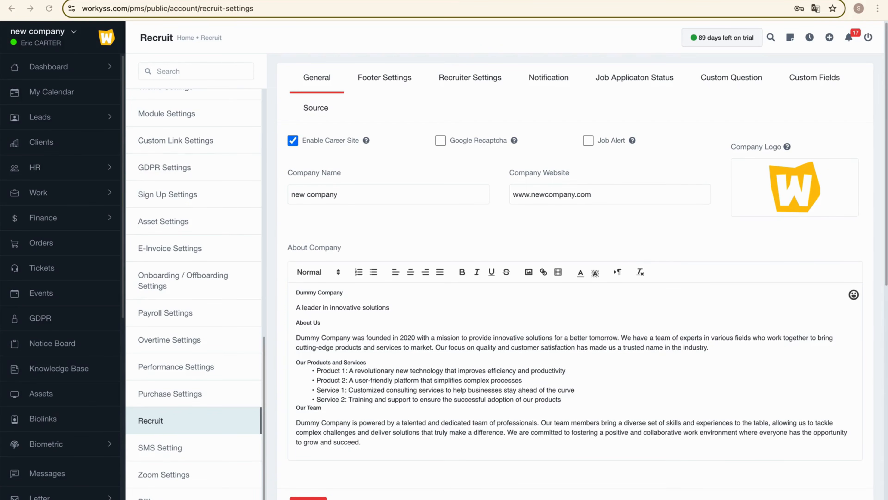
# Step: Upload the yellow W image as the company logo and crop it to include the whole emblem
pyautogui.moveTo(801, 224); pyautogui.dragTo(790, 189)
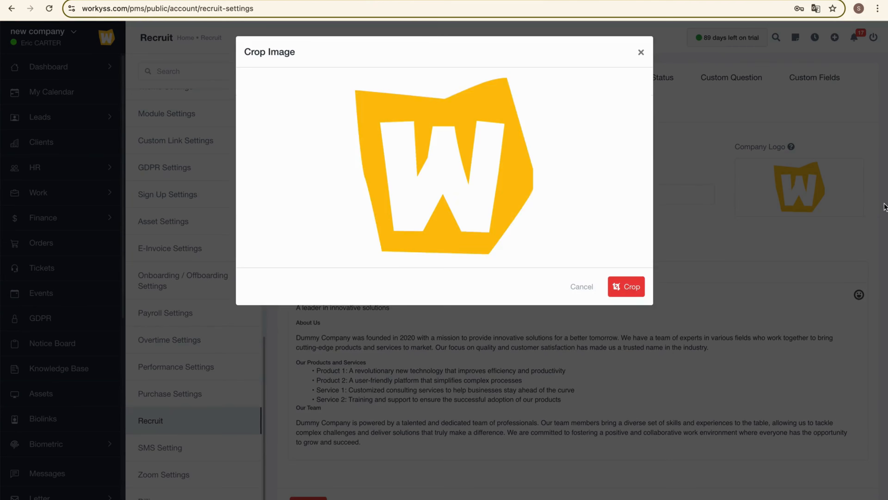
pyautogui.moveTo(447, 177); pyautogui.dragTo(408, 158)
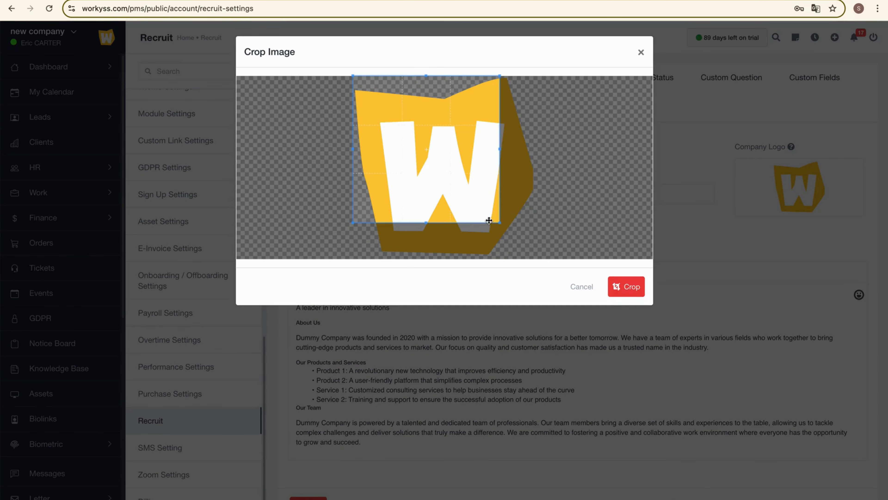
pyautogui.moveTo(500, 223); pyautogui.dragTo(539, 258)
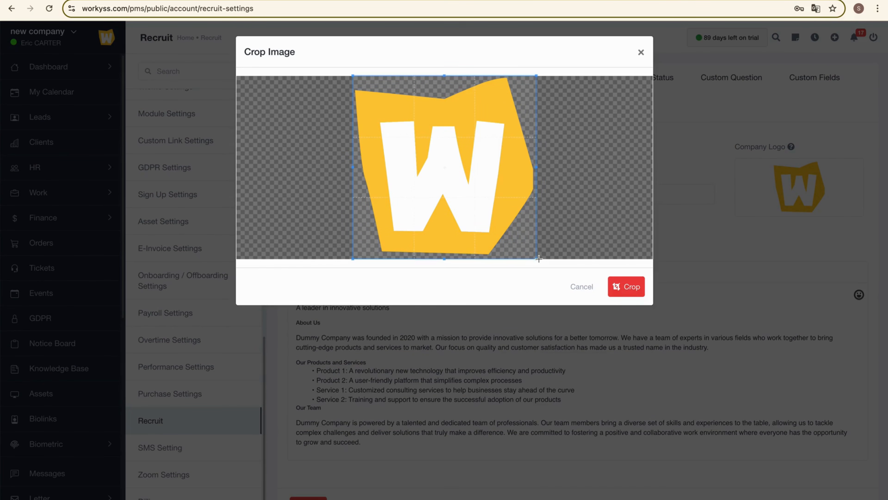
pyautogui.click(627, 286)
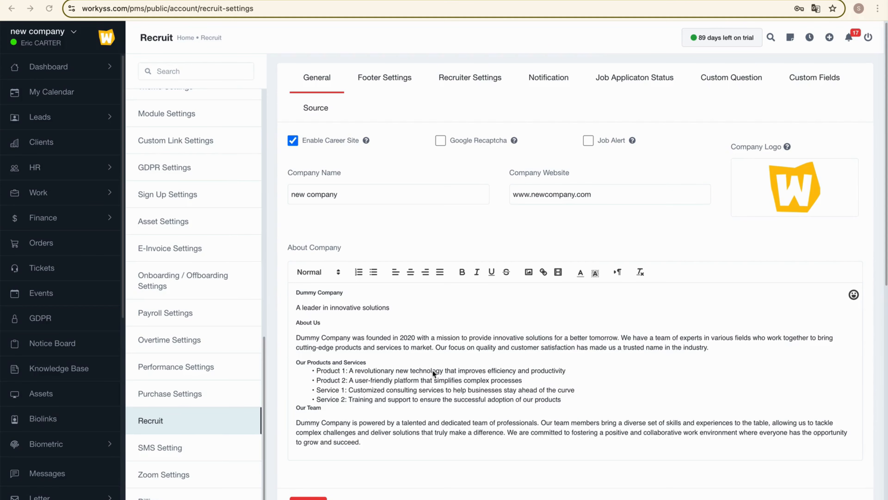
# Step: Include Email, Phone, Total Experience, Cover Letter and Current Location in the job application quick add form
pyautogui.scroll(-2, 467, 366)
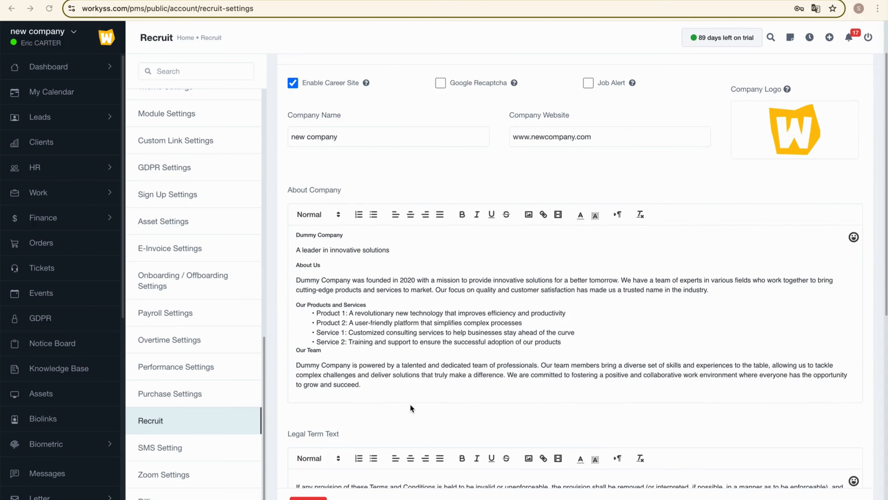
pyautogui.scroll(-5, 445, 381)
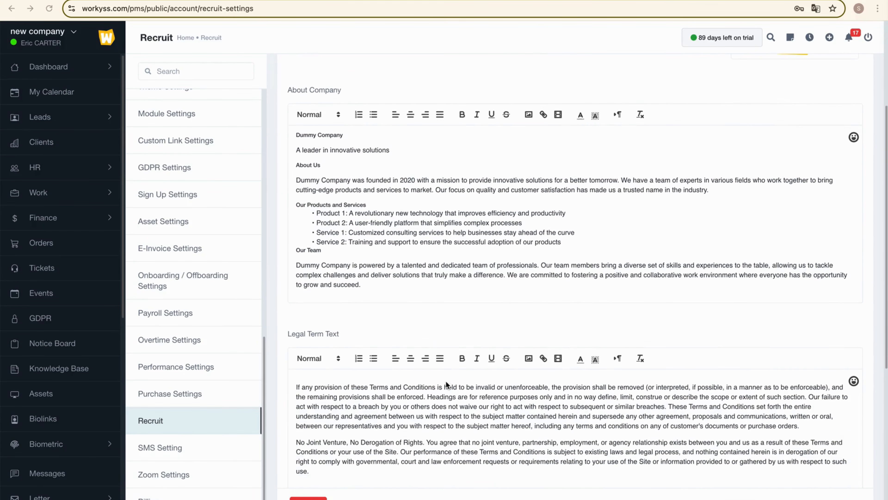
pyautogui.scroll(1, 446, 381)
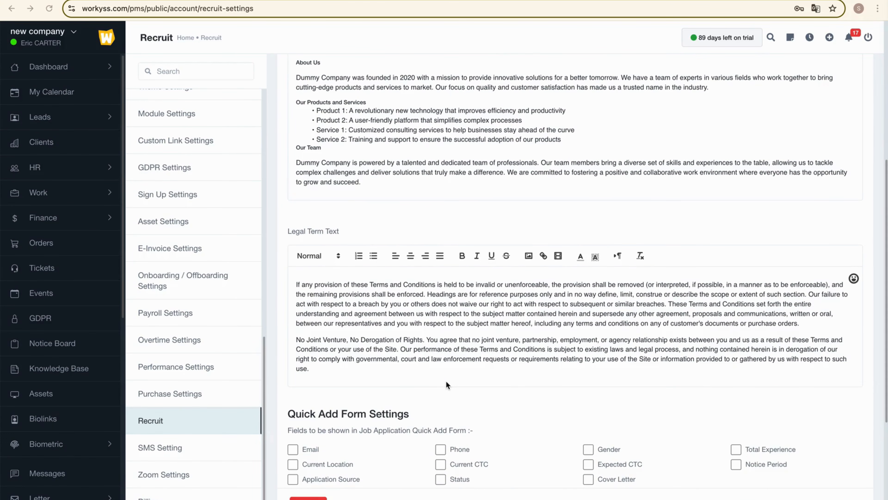
pyautogui.scroll(6, 447, 380)
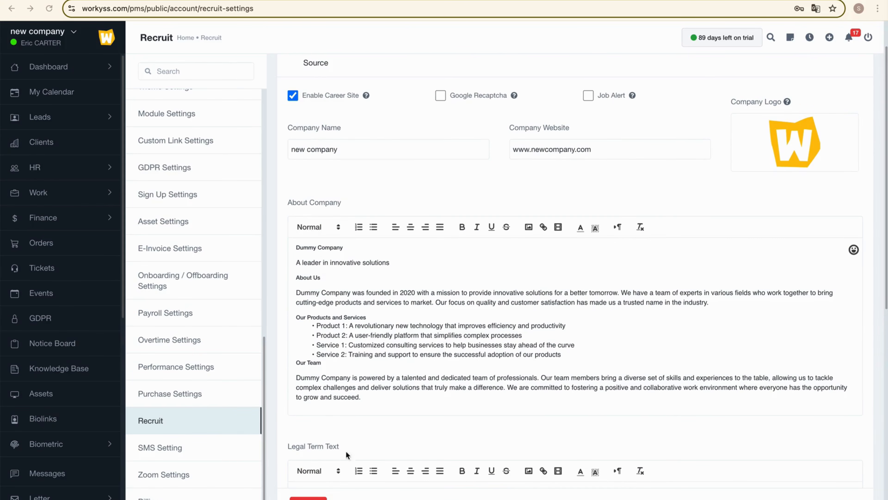
pyautogui.scroll(-8, 327, 459)
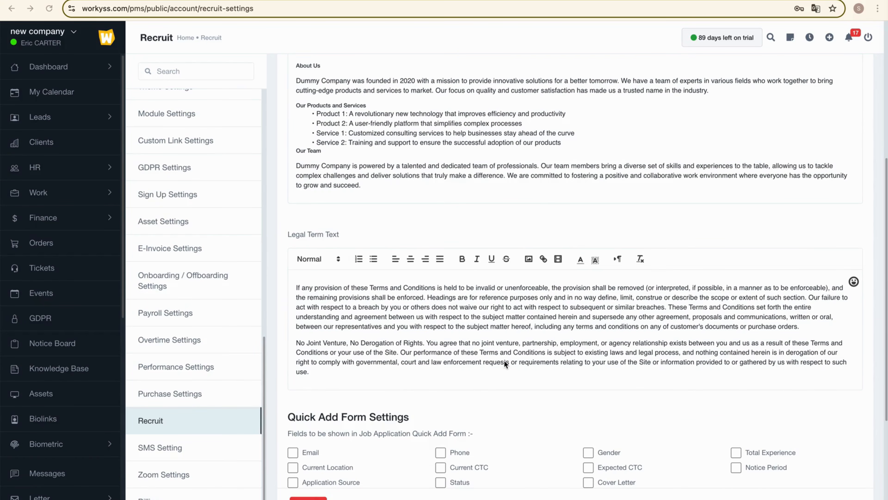
pyautogui.scroll(-7, 504, 361)
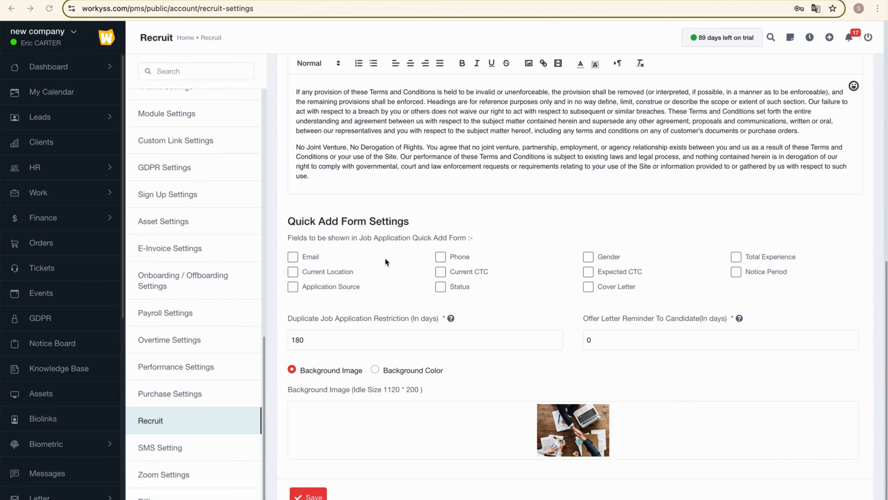
pyautogui.click(292, 257)
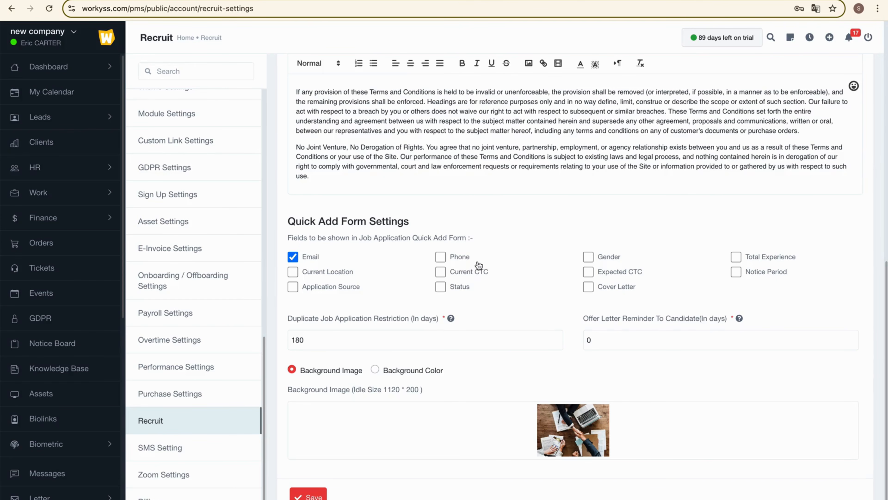
pyautogui.click(440, 257)
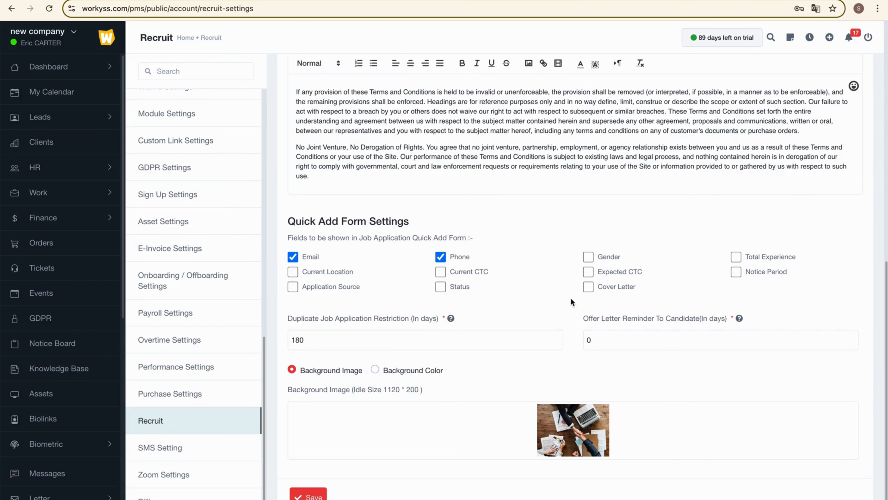
pyautogui.click(736, 256)
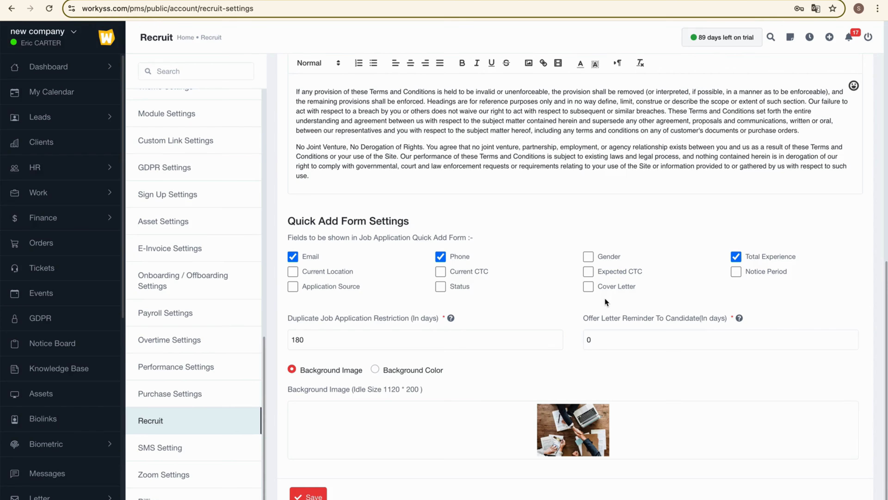
pyautogui.click(588, 287)
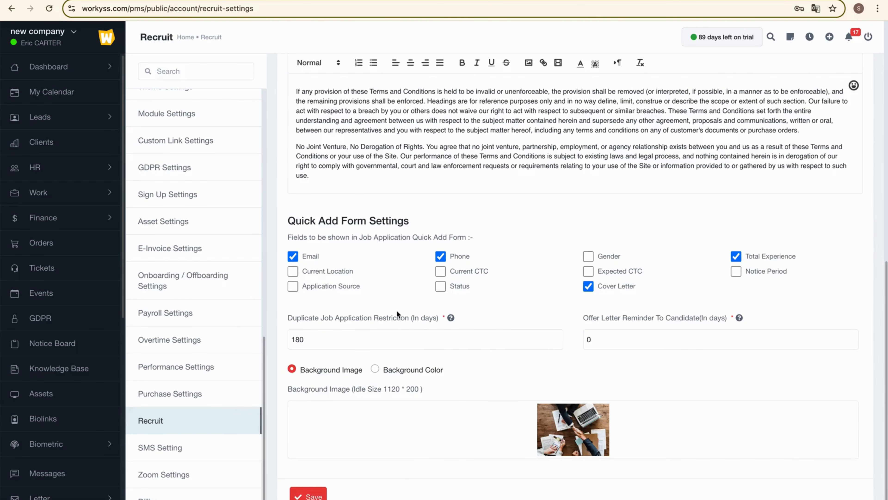
pyautogui.scroll(1, 392, 308)
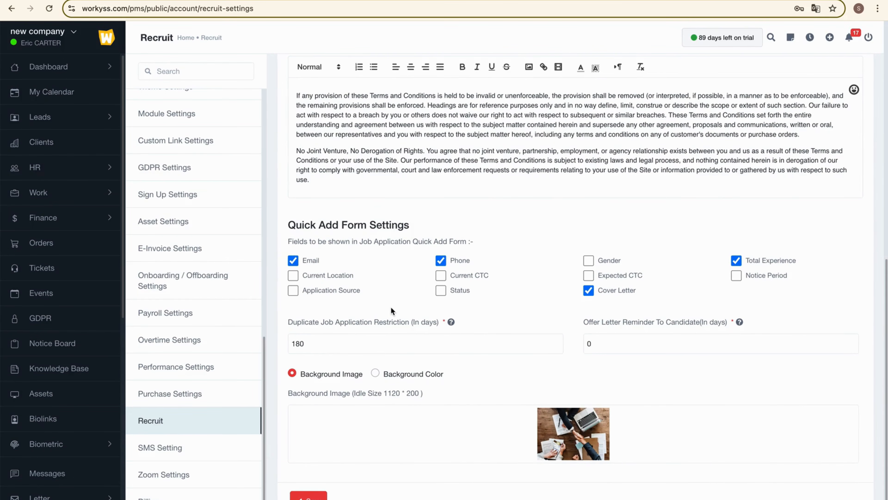
pyautogui.scroll(-1, 335, 278)
pyautogui.click(335, 276)
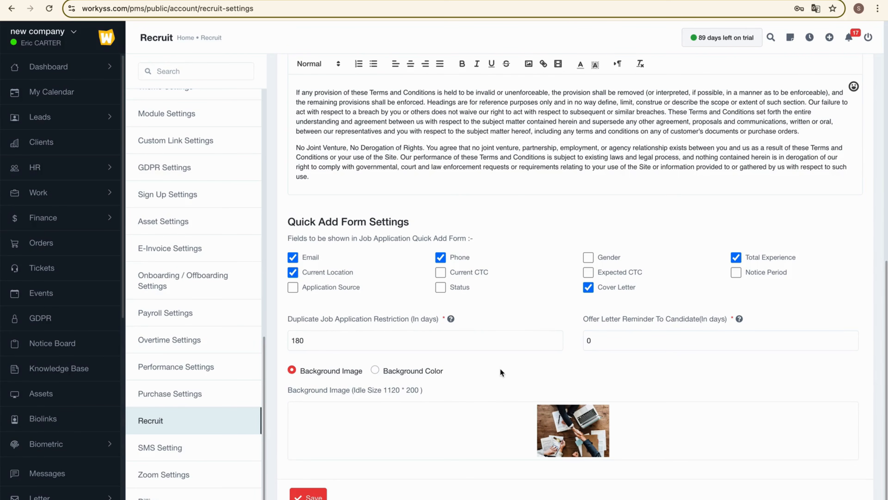
# Step: Set the offer letter reminder to candidate to 4 days
pyautogui.scroll(-1, 501, 368)
pyautogui.scroll(-2, 500, 368)
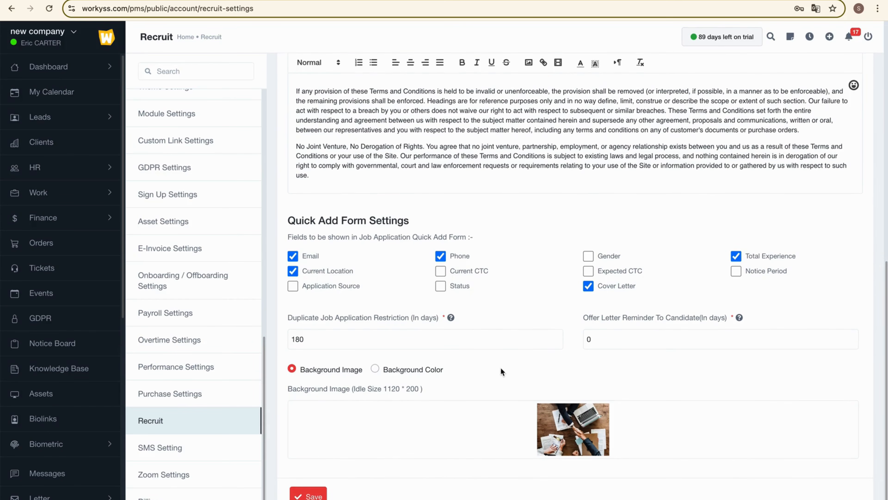
pyautogui.scroll(1, 498, 356)
pyautogui.click(337, 340)
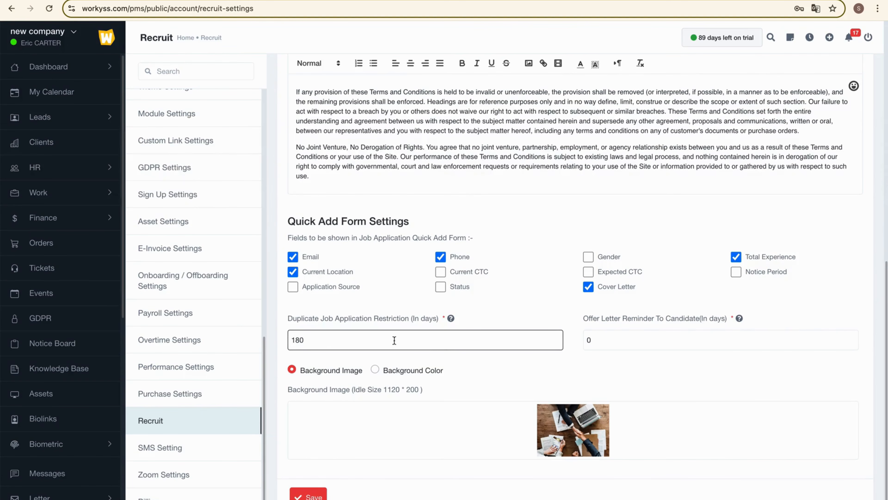
pyautogui.click(617, 345)
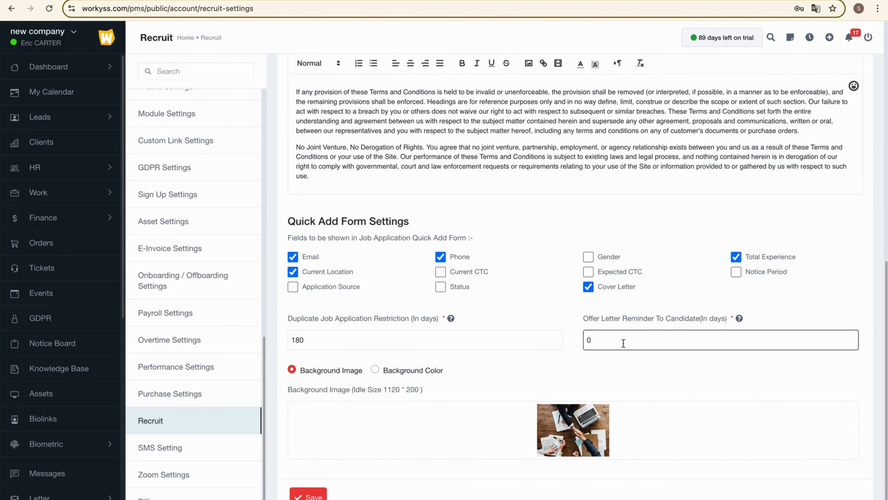
pyautogui.moveTo(740, 320)
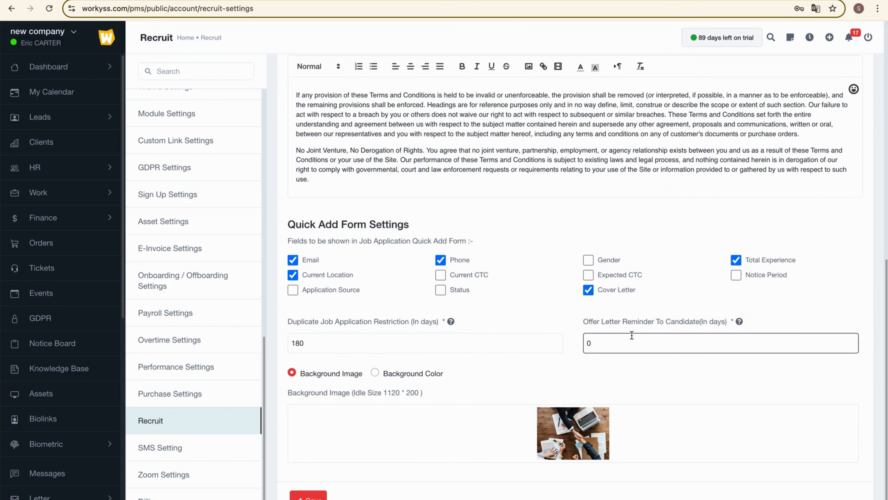
pyautogui.press('BackSpace')
pyautogui.write('4')
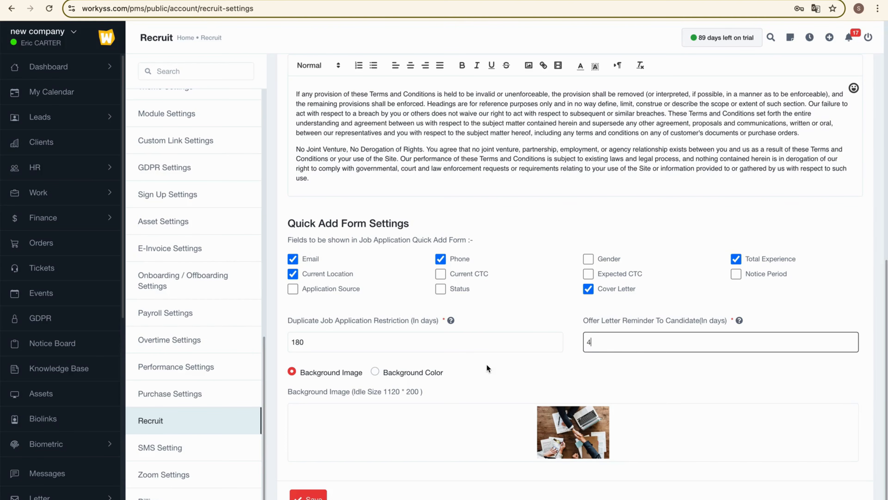
# Step: Try the Background Color option, switch back to Background Image, and save the general recruit settings
pyautogui.scroll(-1, 490, 367)
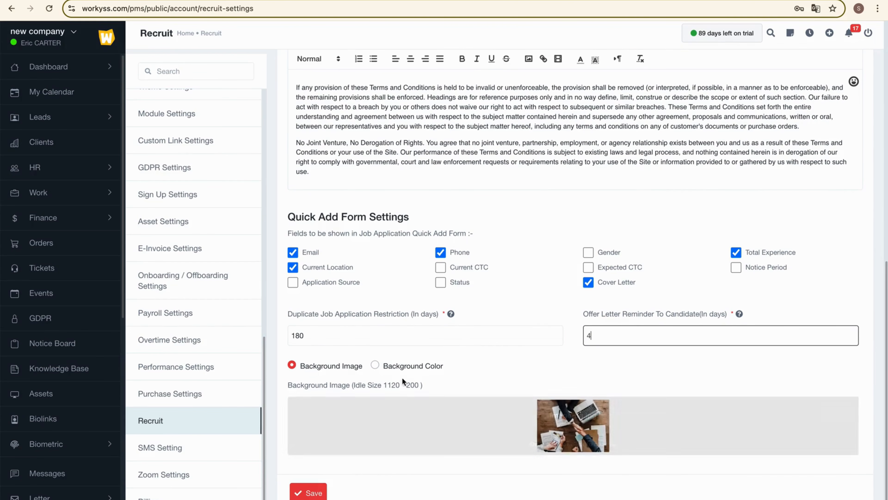
pyautogui.click(375, 366)
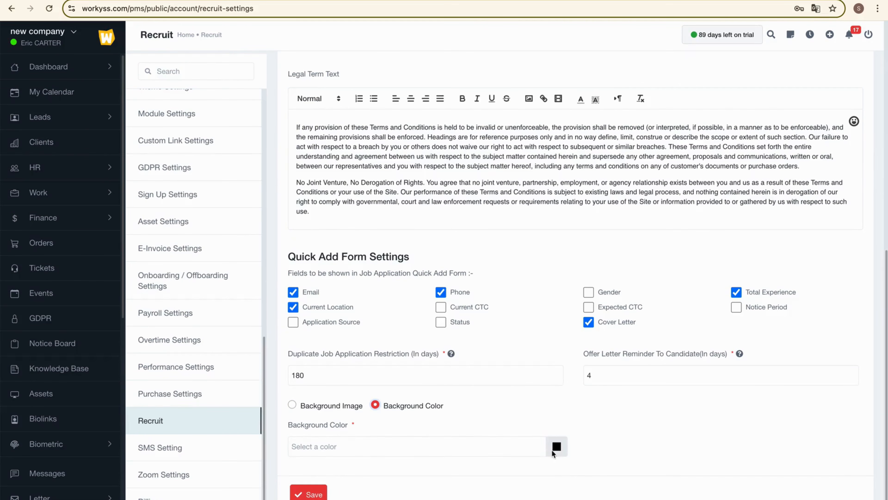
pyautogui.click(292, 405)
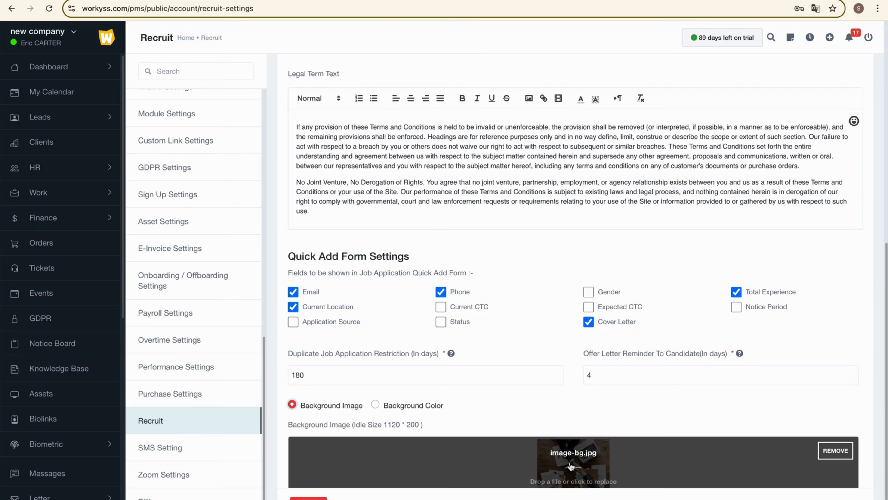
pyautogui.scroll(1, 395, 462)
pyautogui.scroll(-2, 448, 419)
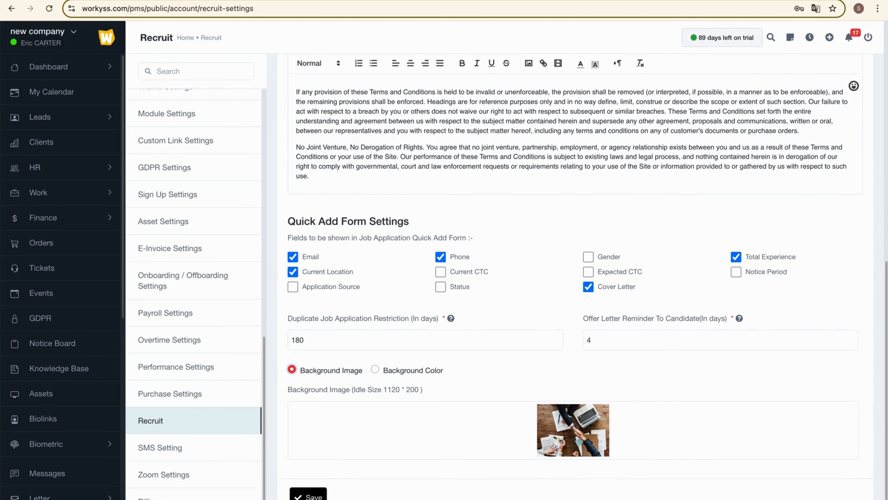
pyautogui.click(313, 496)
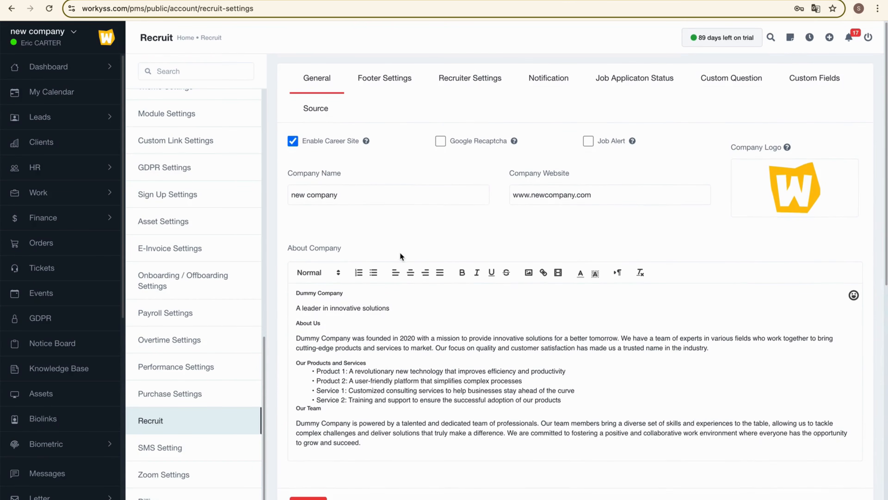
# Step: Start a new career site footer link titled "Privacy Policy" in the footer settings, keeping its status Active
pyautogui.click(381, 86)
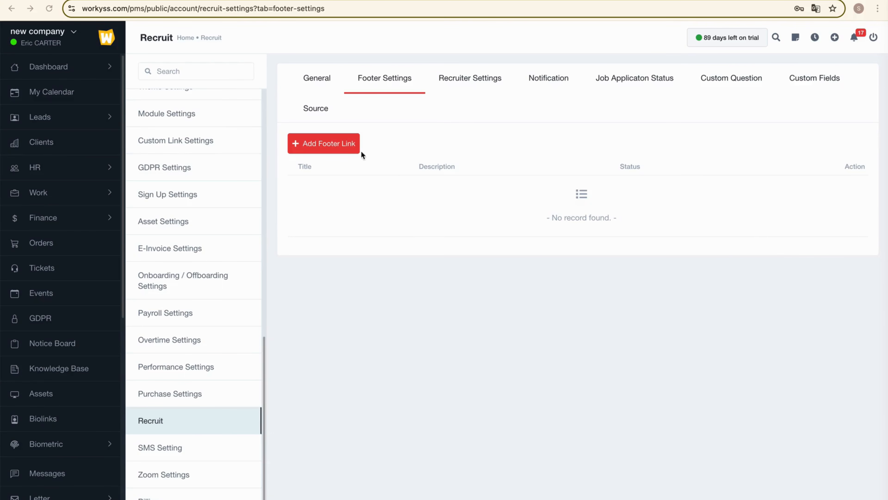
pyautogui.click(329, 146)
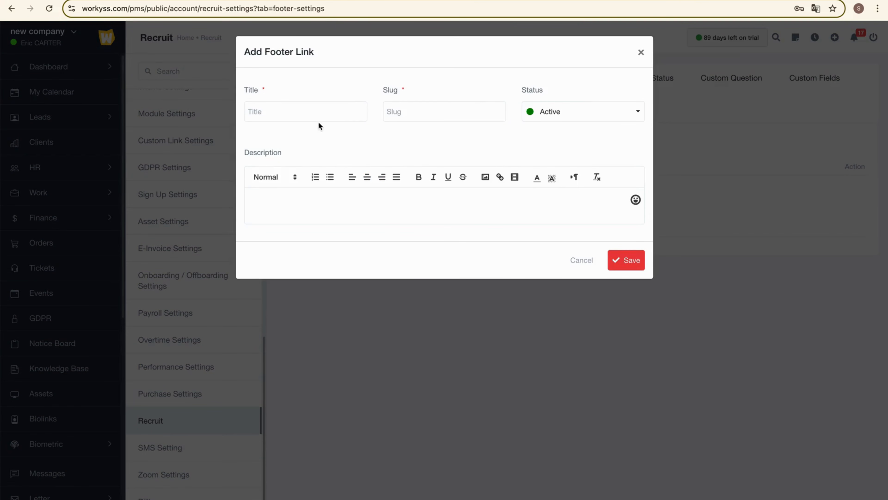
pyautogui.click(288, 112)
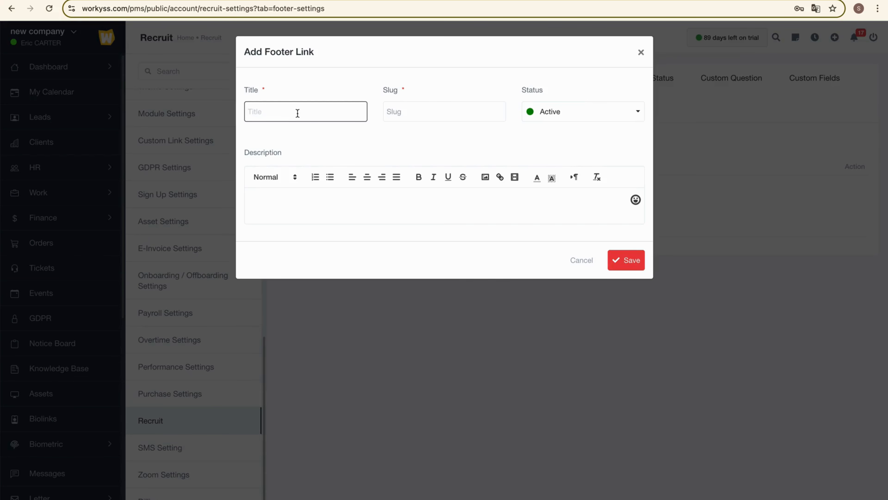
pyautogui.write('Privacy Policy')
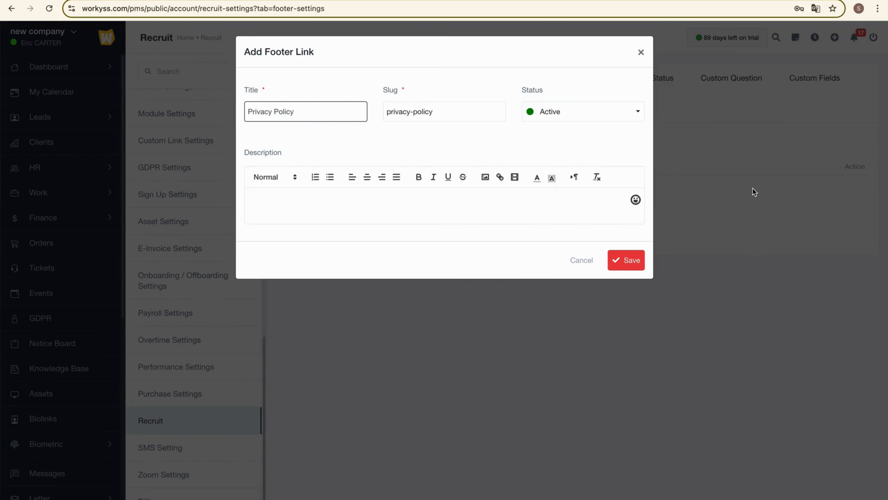
pyautogui.click(638, 112)
pyautogui.click(638, 116)
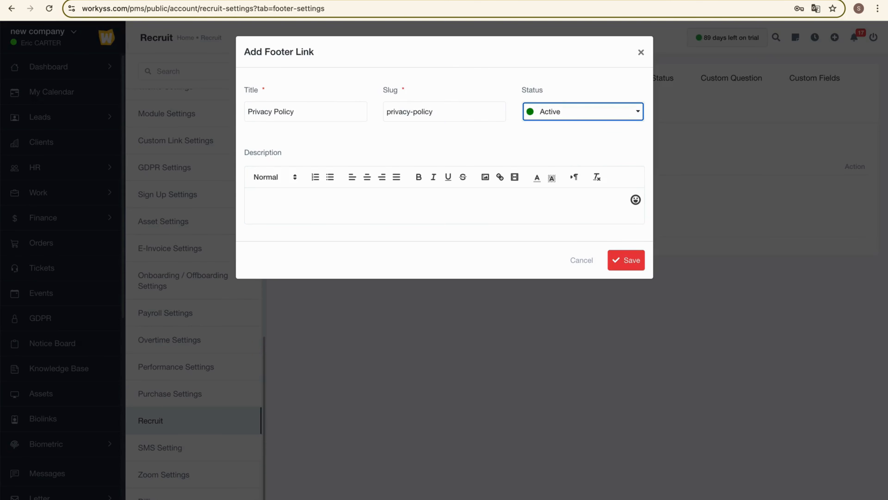
# Step: Paste the prepared privacy policy text into the footer link's description and save the link
pyautogui.press('super+Tab')
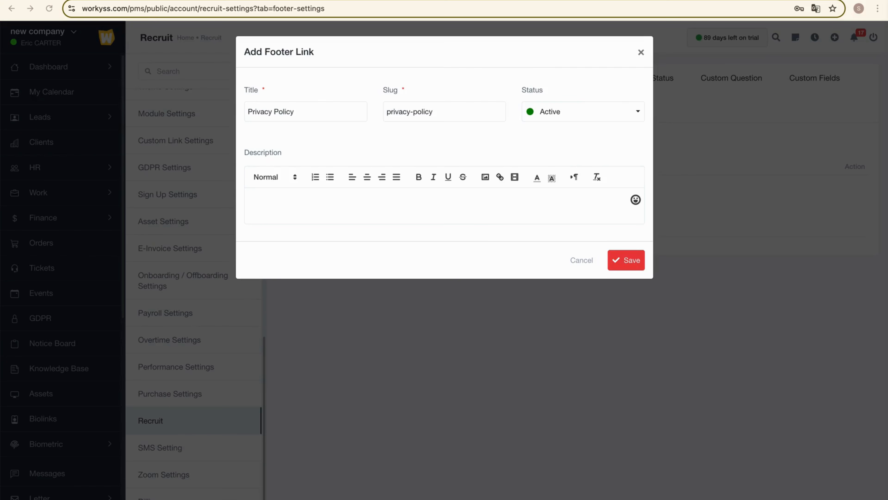
pyautogui.click(335, 200)
pyautogui.hotkey('ctrl', 'v')
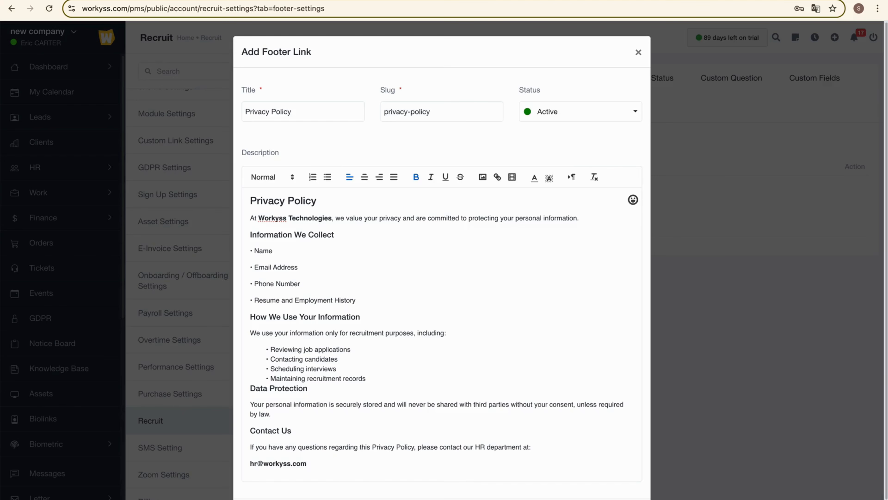
pyautogui.click(624, 499)
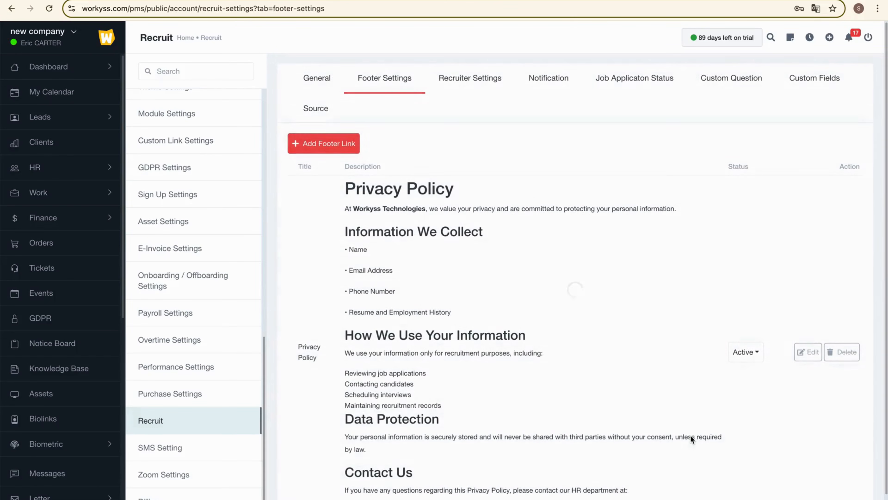
# Step: View the public career site and its Privacy Policy footer page, and return to the recruit settings
pyautogui.scroll(-1, 497, 378)
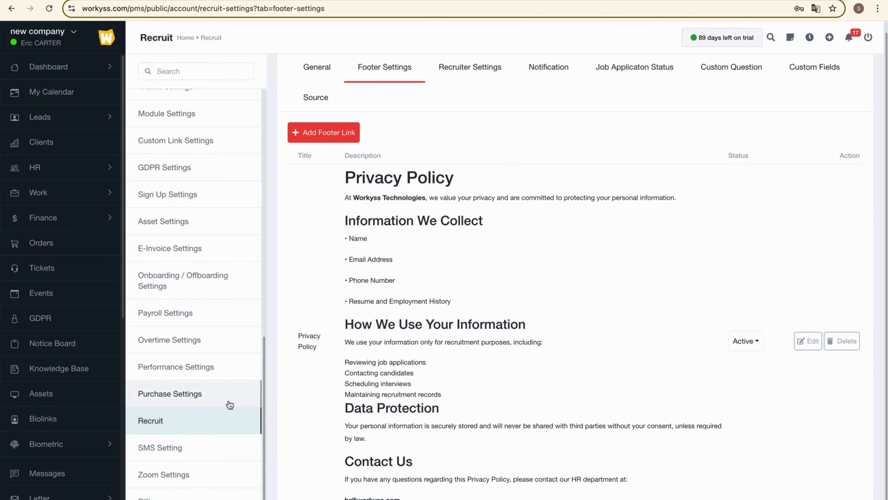
pyautogui.scroll(-2, 68, 468)
pyautogui.scroll(-8, 68, 468)
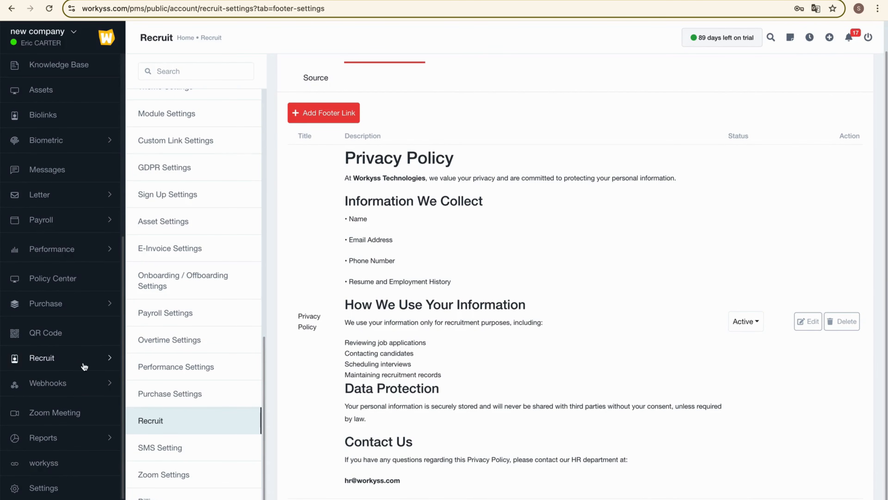
pyautogui.click(96, 361)
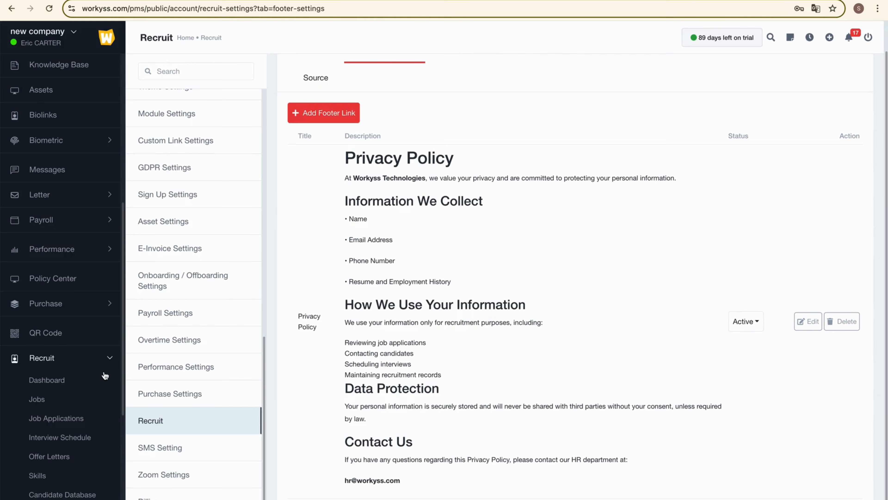
pyautogui.scroll(-3, 84, 449)
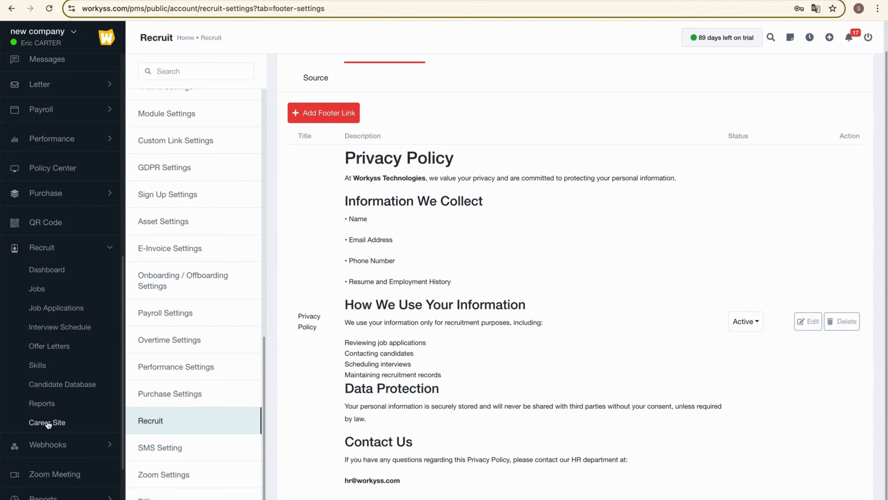
pyautogui.click(57, 422)
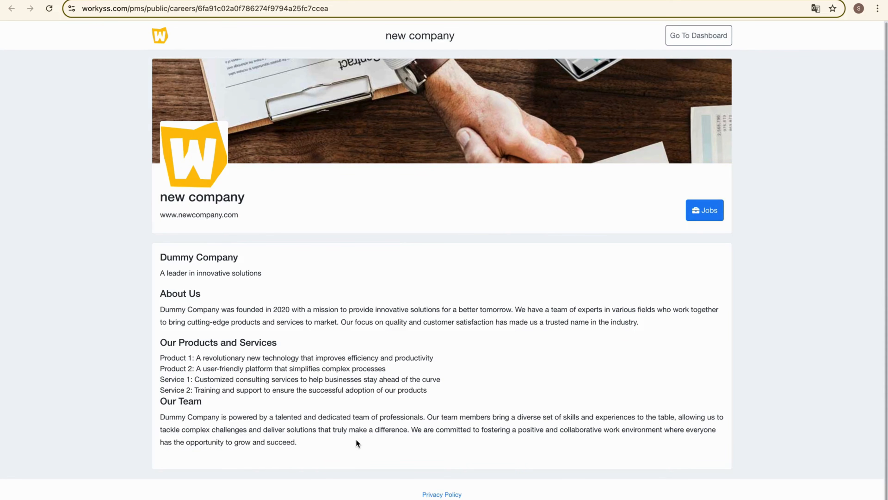
pyautogui.click(446, 495)
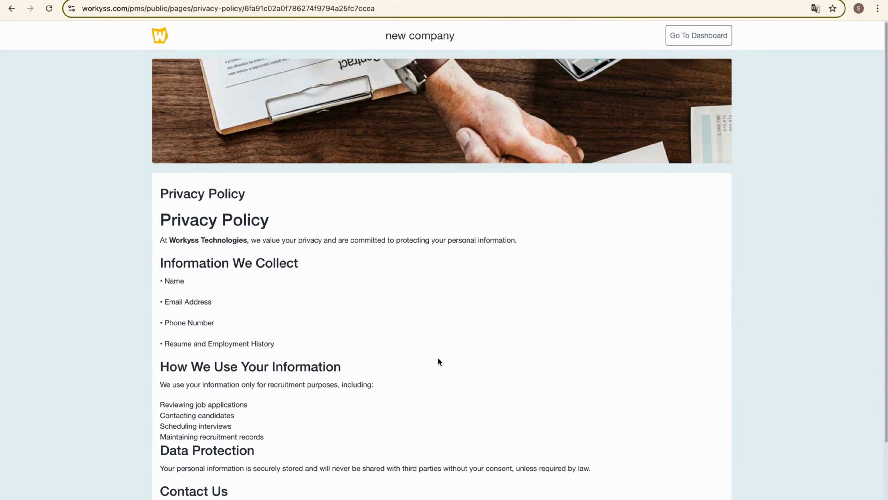
pyautogui.scroll(-3, 441, 353)
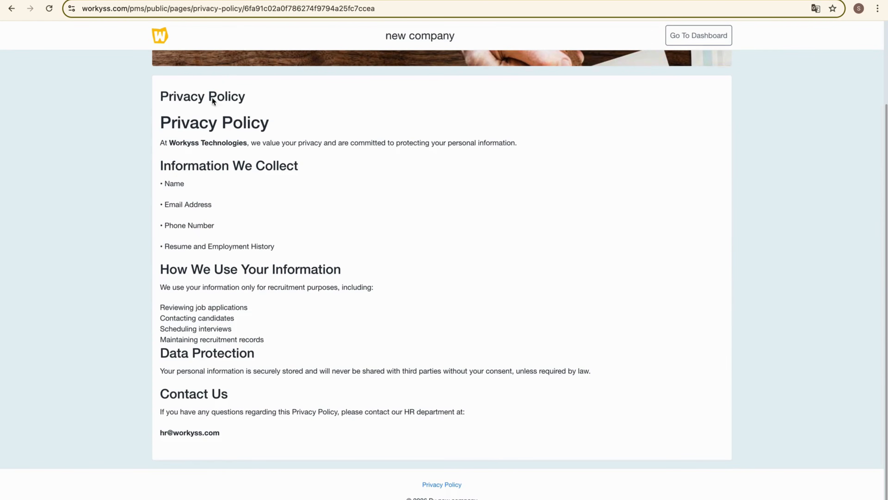
pyautogui.click(123, 1)
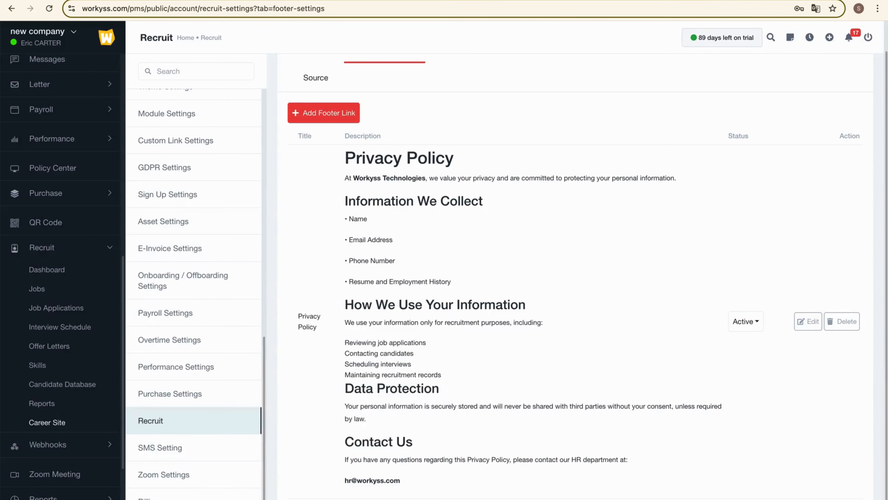
# Step: Add your own user account as a new recruiter in the recruiter settings and save it
pyautogui.scroll(1, 460, 155)
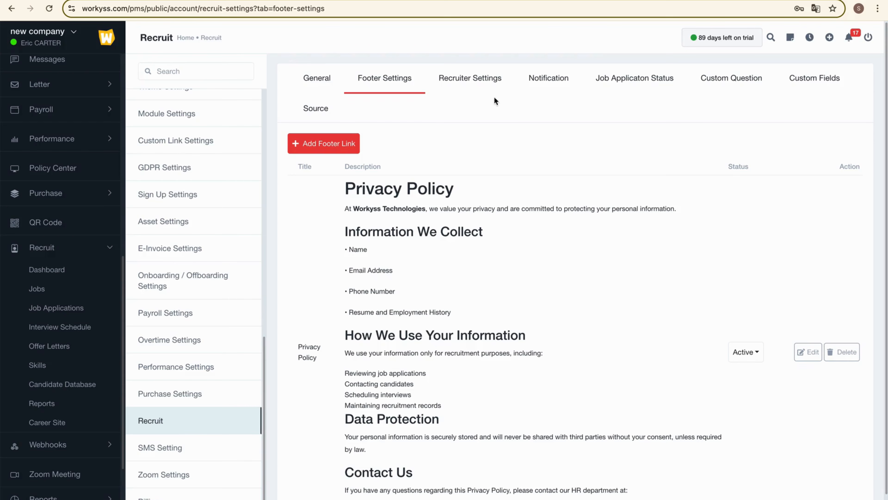
pyautogui.click(476, 82)
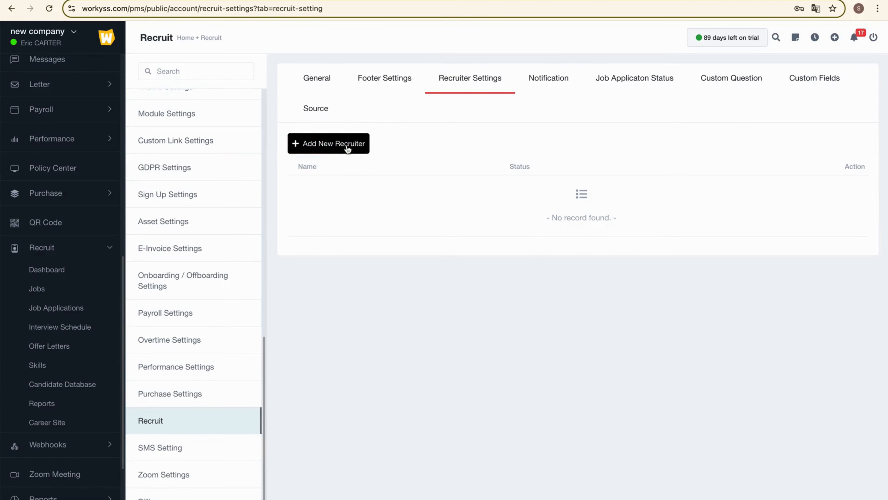
pyautogui.click(339, 145)
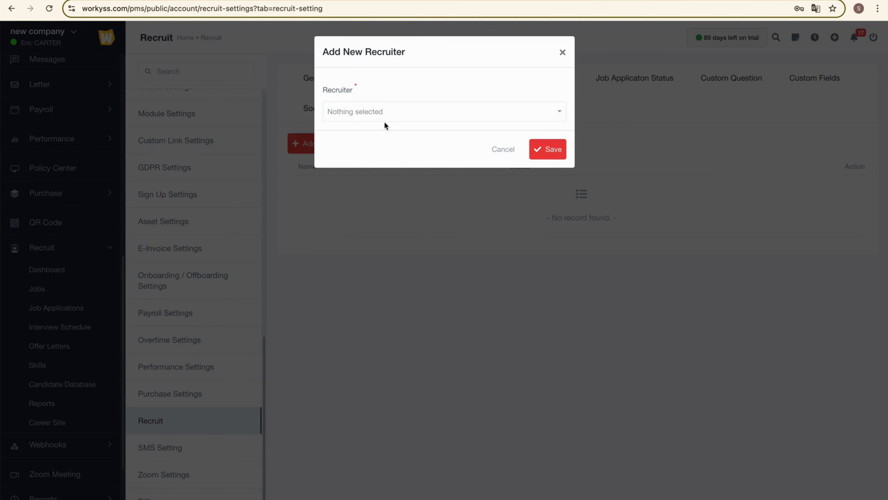
pyautogui.click(375, 116)
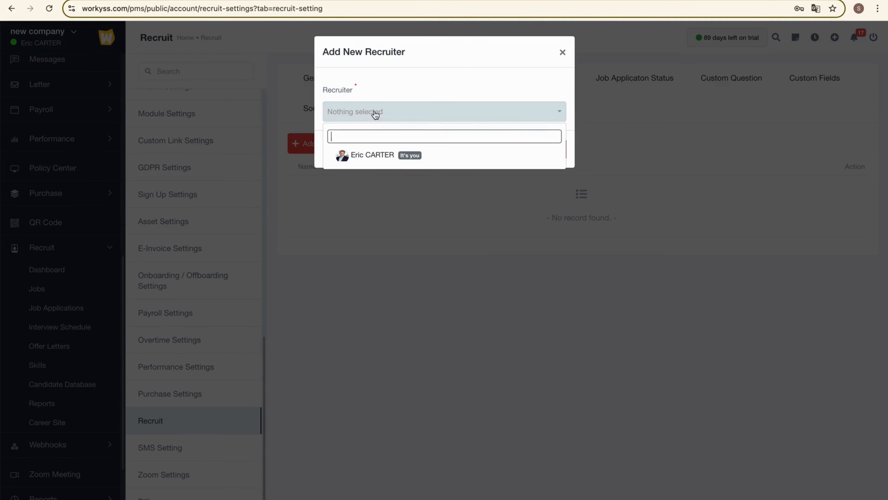
pyautogui.click(372, 157)
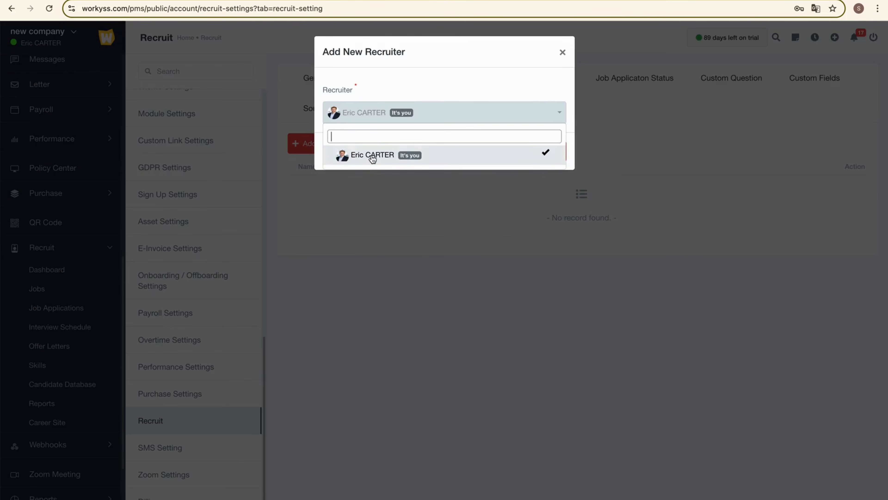
pyautogui.click(461, 89)
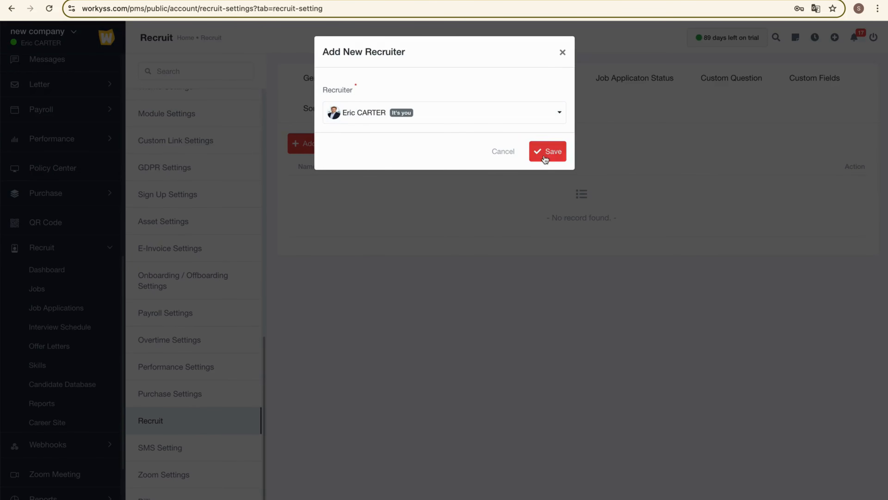
pyautogui.click(555, 154)
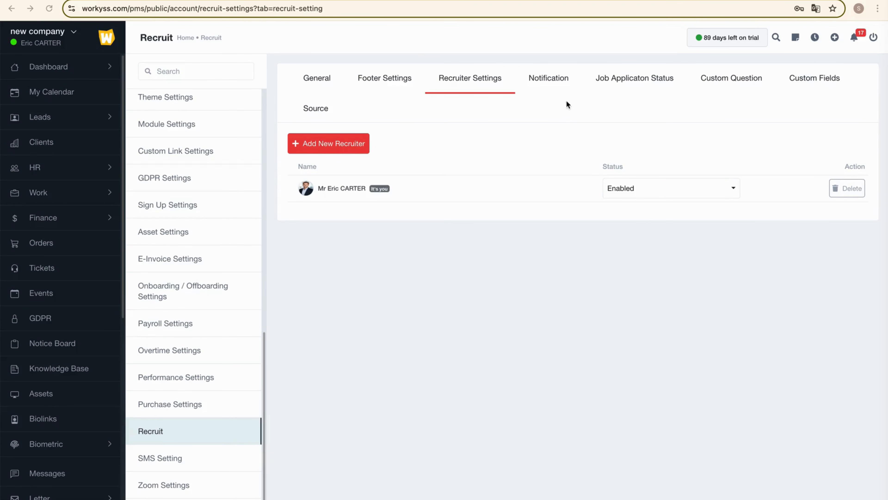
# Step: Turn off status-change mails for Phone Screen and Interview in the notification settings and save
pyautogui.click(544, 83)
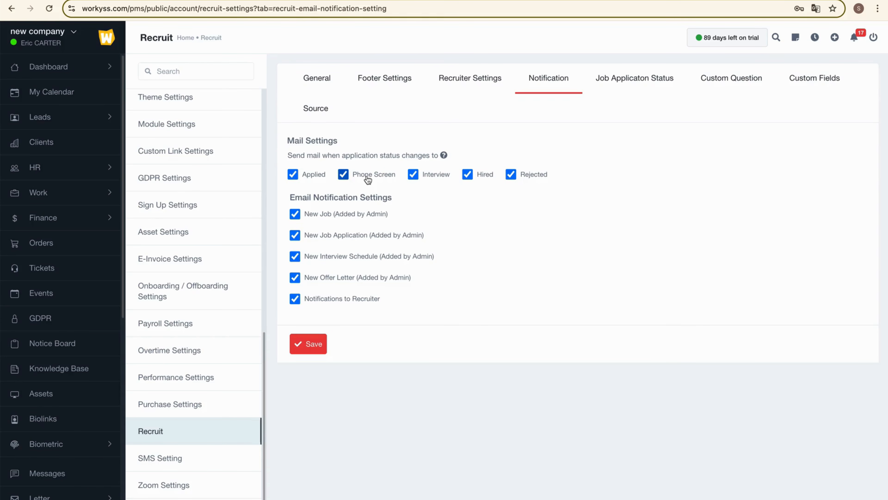
pyautogui.click(343, 175)
pyautogui.click(307, 345)
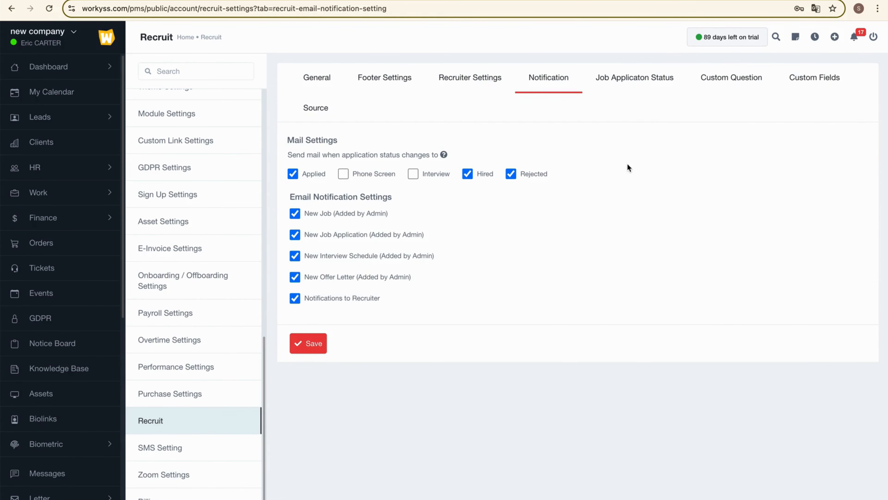
# Step: Start a new job application status named "HR Review" in the interview category
pyautogui.click(645, 88)
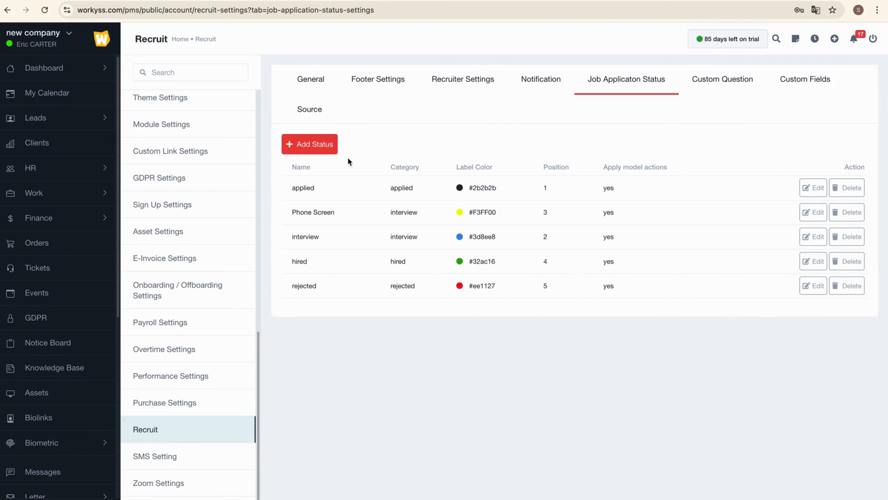
pyautogui.click(313, 145)
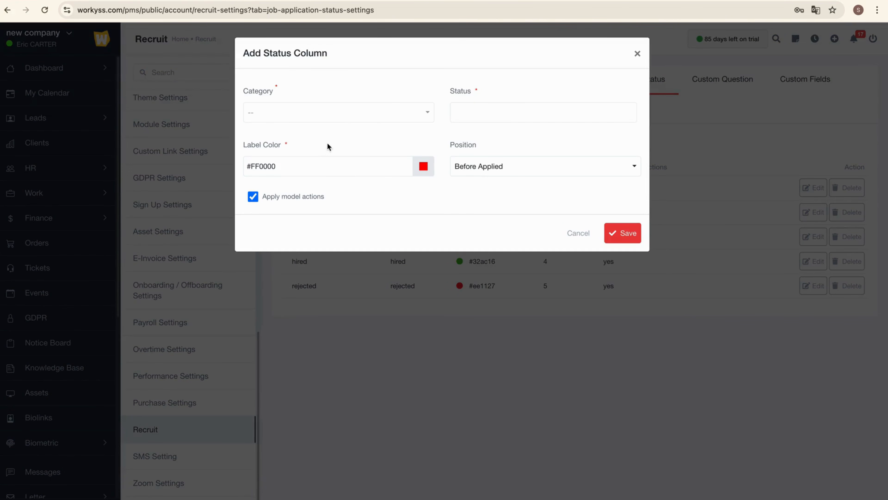
pyautogui.click(342, 113)
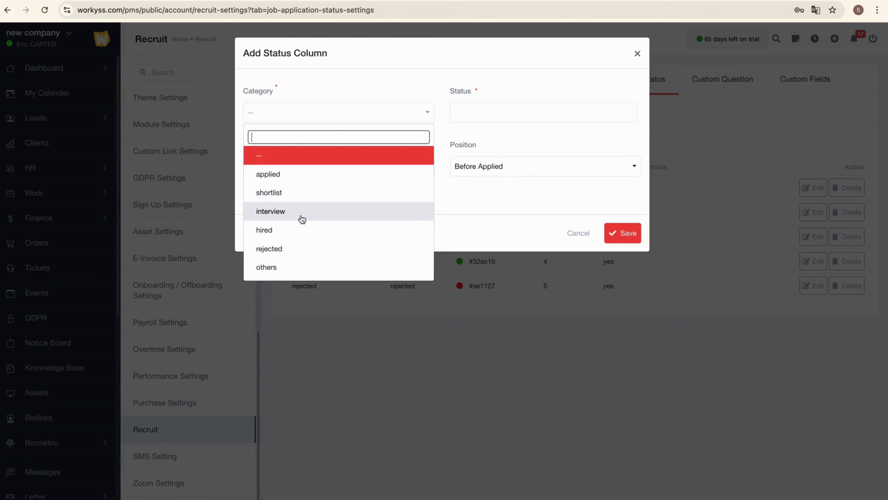
pyautogui.click(302, 219)
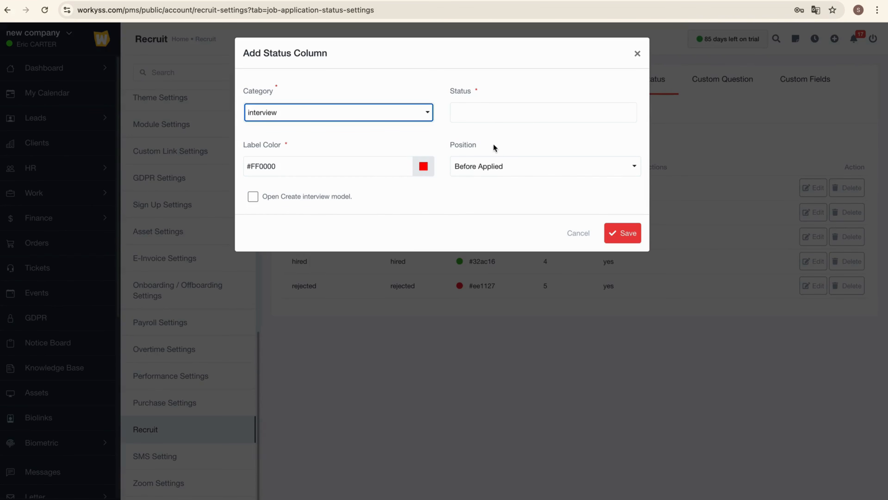
pyautogui.click(501, 113)
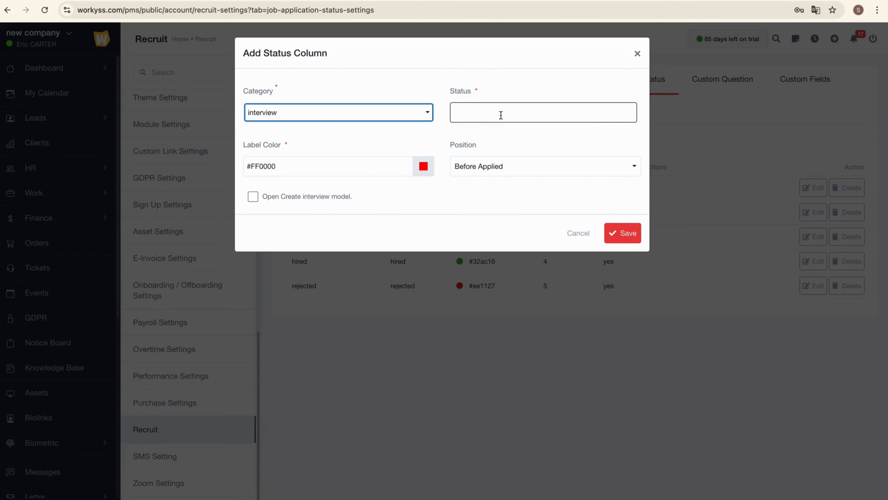
pyautogui.click(501, 116)
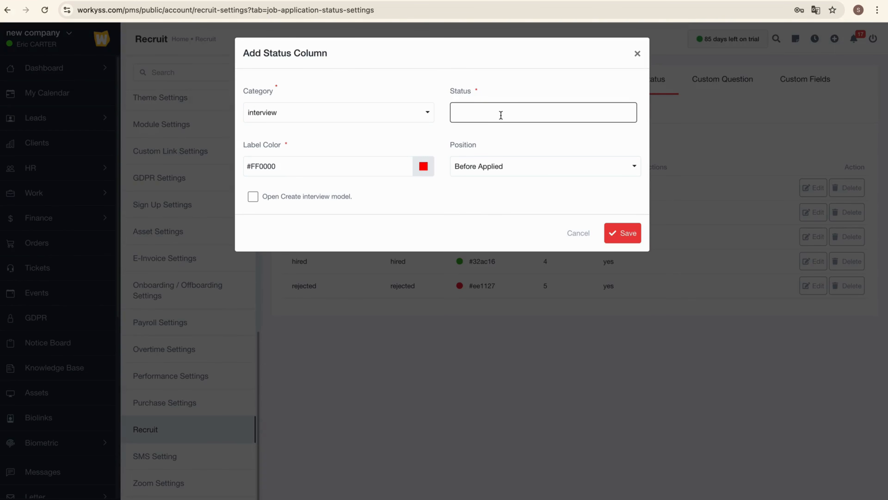
pyautogui.write('HR Review')
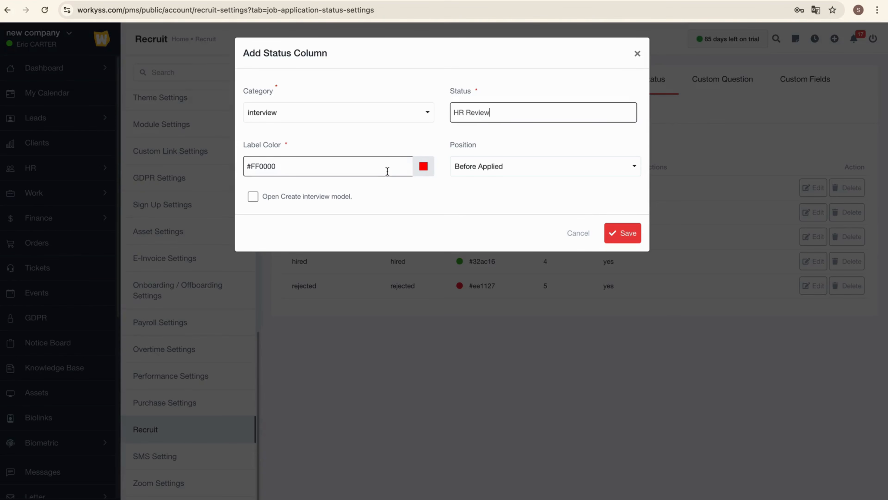
# Step: Set the HR Review status's label color to magenta, #FF00FF
pyautogui.click(423, 166)
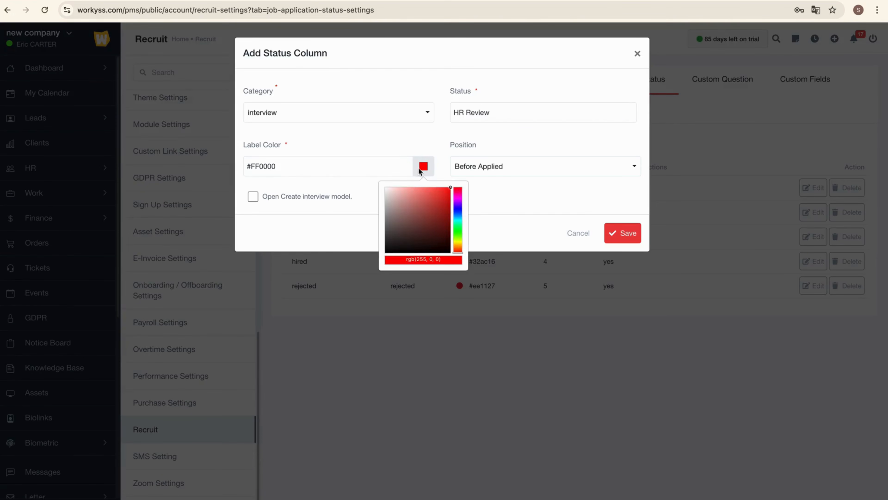
pyautogui.click(458, 198)
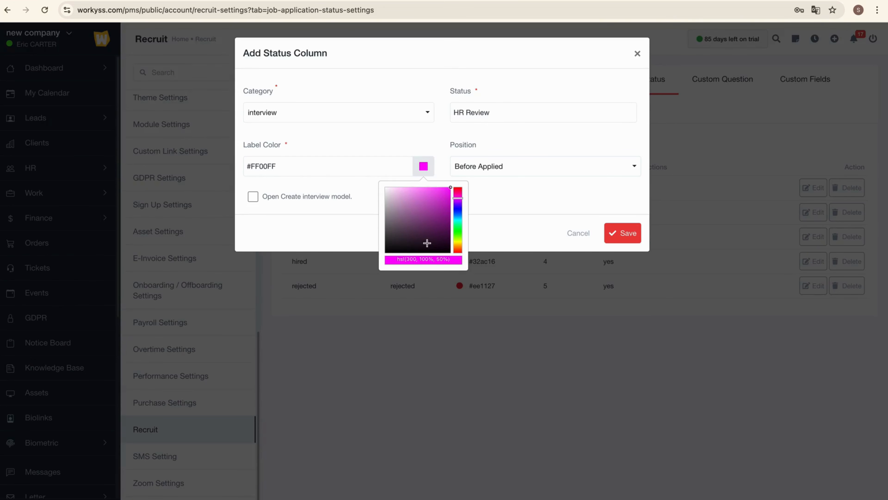
pyautogui.click(499, 208)
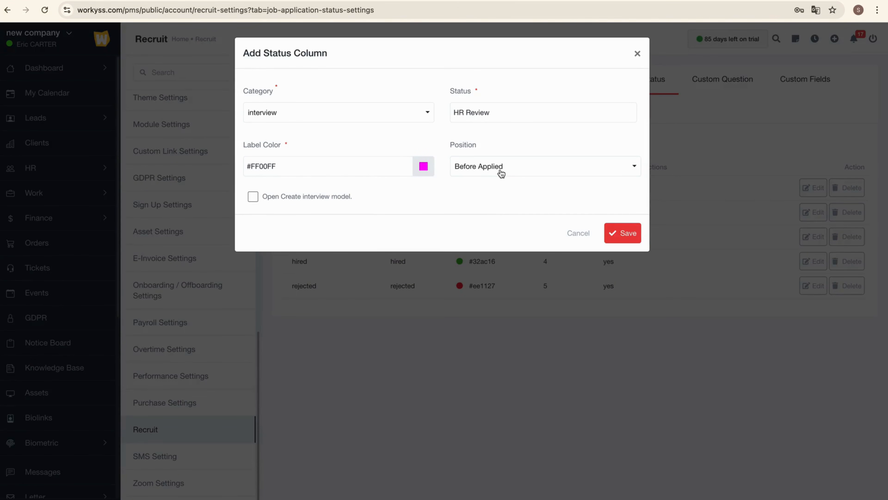
# Step: Position the HR Review status after Interview, enable the Open Create interview model option, and save the status
pyautogui.click(497, 168)
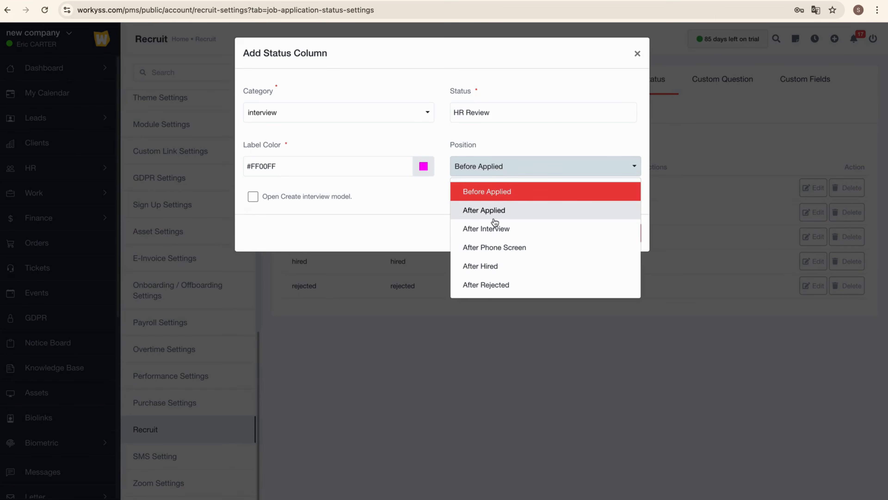
pyautogui.click(506, 233)
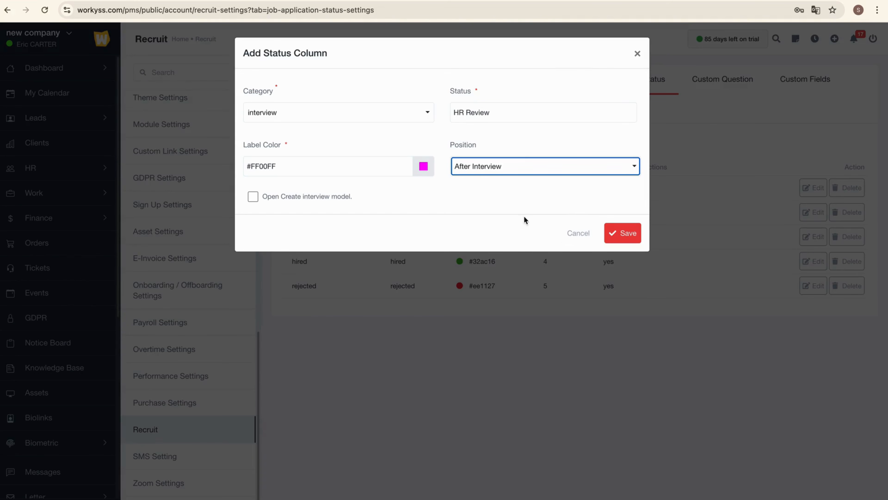
pyautogui.click(252, 197)
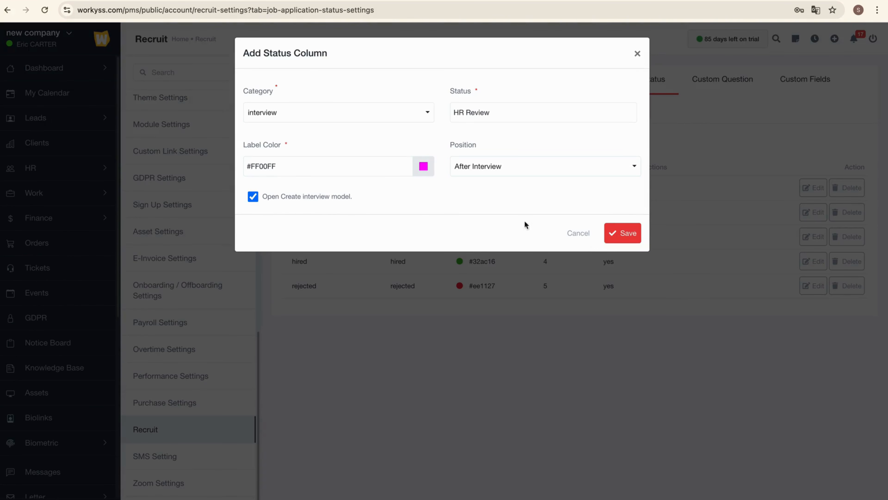
pyautogui.click(622, 233)
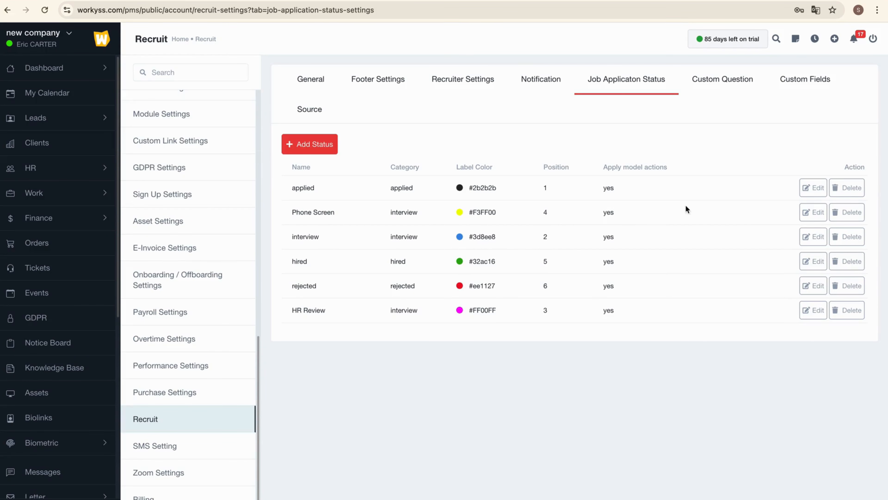
# Step: Start a new custom question in the Job Application category reading "Why are you interested in this position?"
pyautogui.scroll(-1, 706, 186)
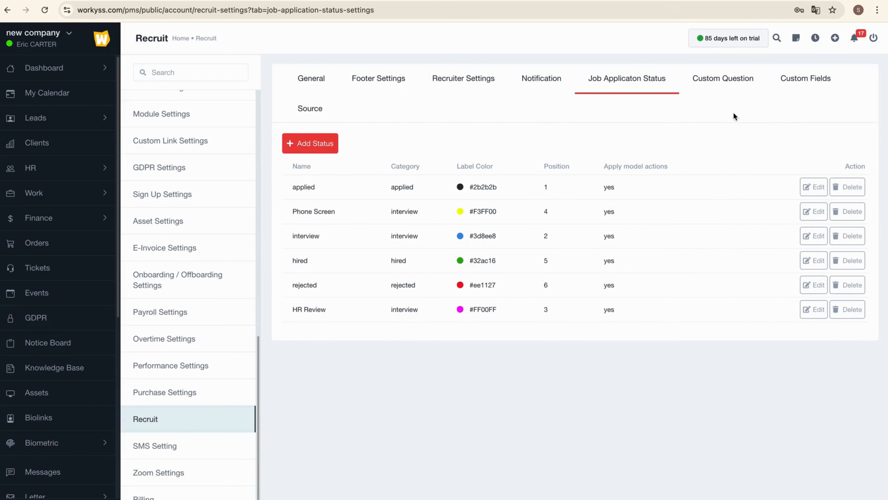
pyautogui.click(724, 87)
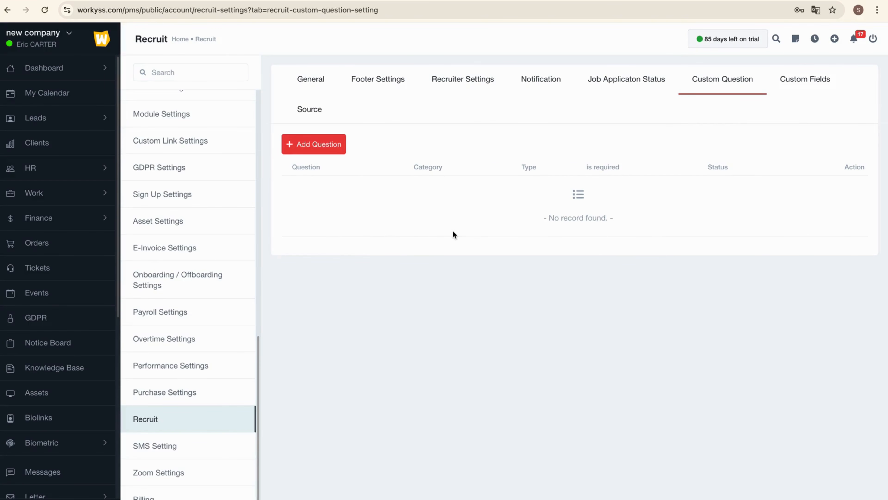
pyautogui.click(317, 147)
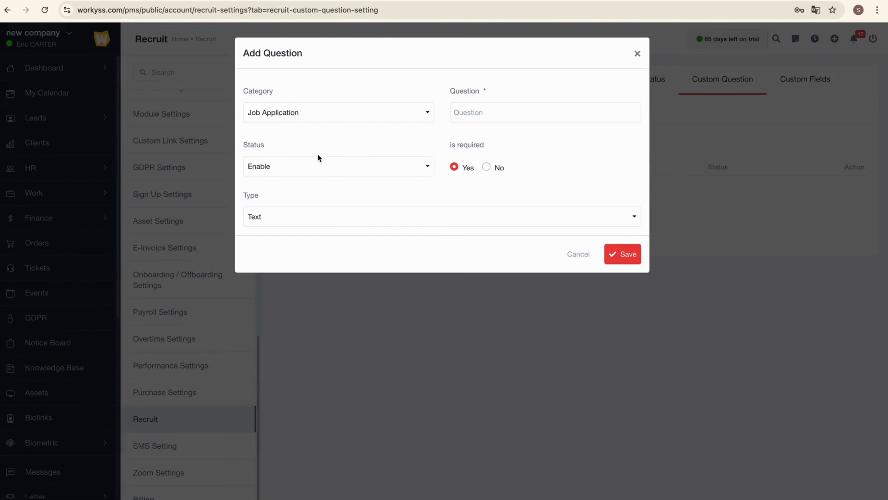
pyautogui.click(344, 118)
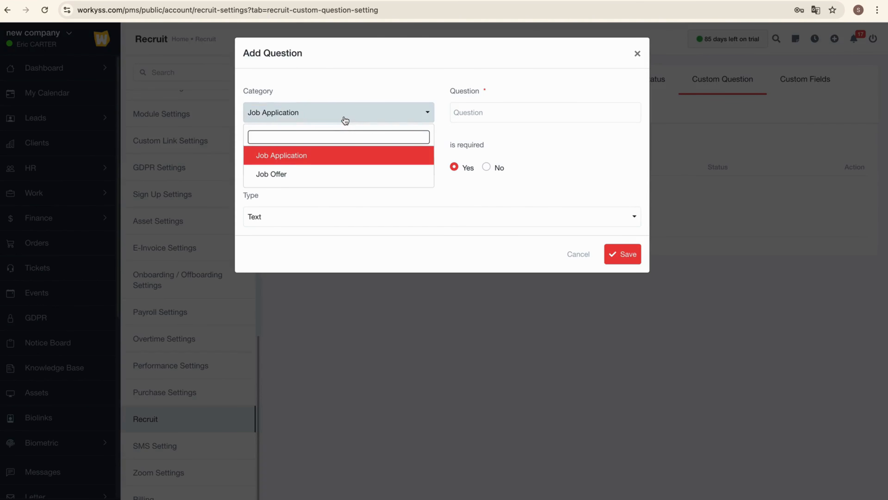
pyautogui.click(327, 160)
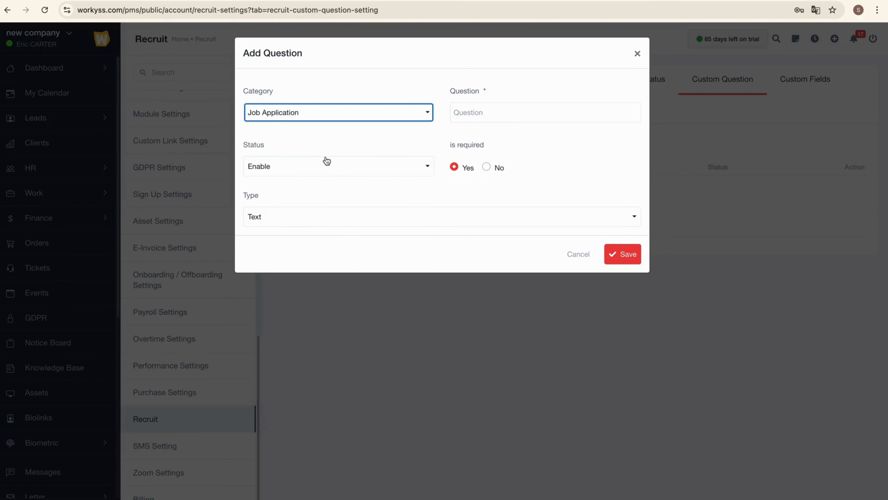
pyautogui.click(509, 114)
pyautogui.write('Why are you interested in this position?')
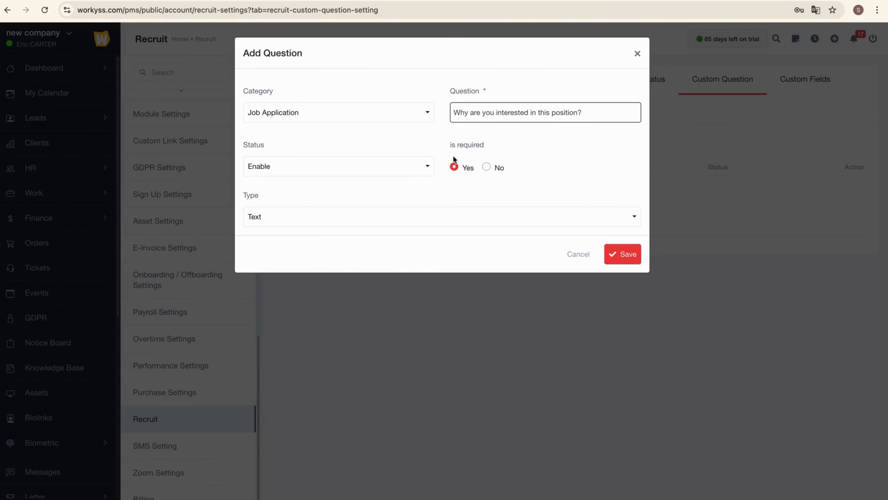
# Step: Set the custom question's status to Enable and its type to Text, and save it
pyautogui.click(365, 167)
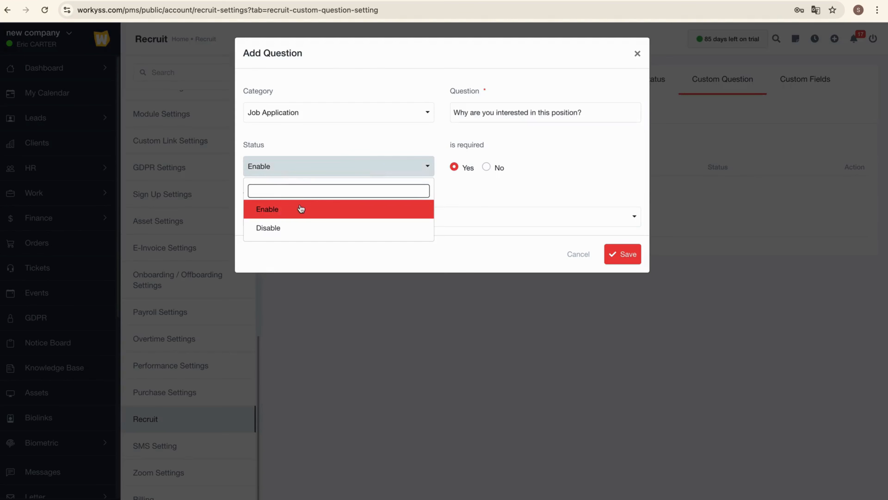
pyautogui.click(311, 209)
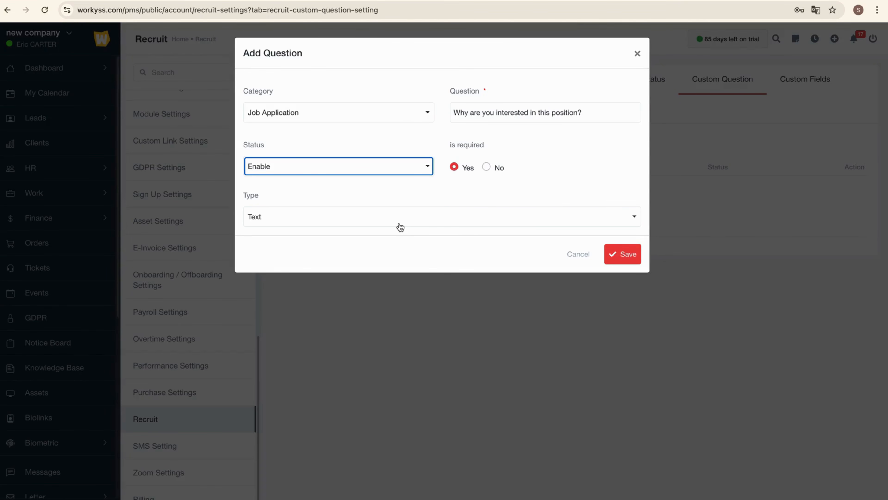
pyautogui.click(406, 218)
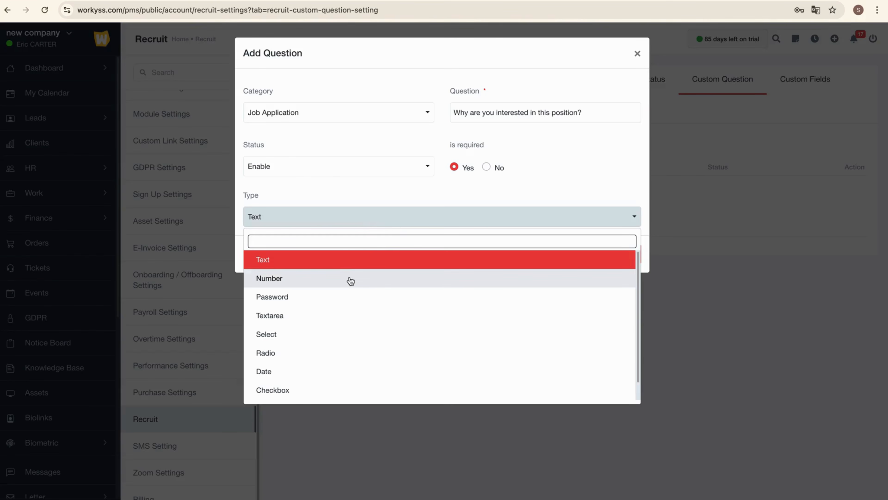
pyautogui.click(336, 261)
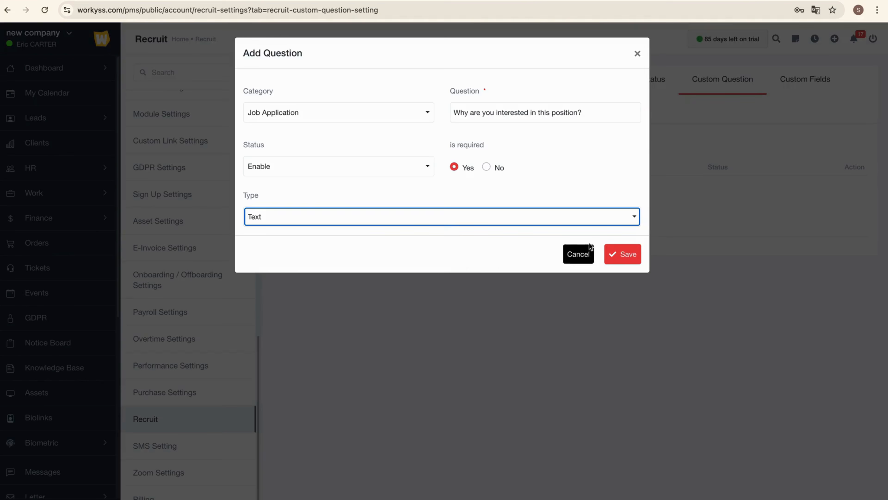
pyautogui.click(624, 256)
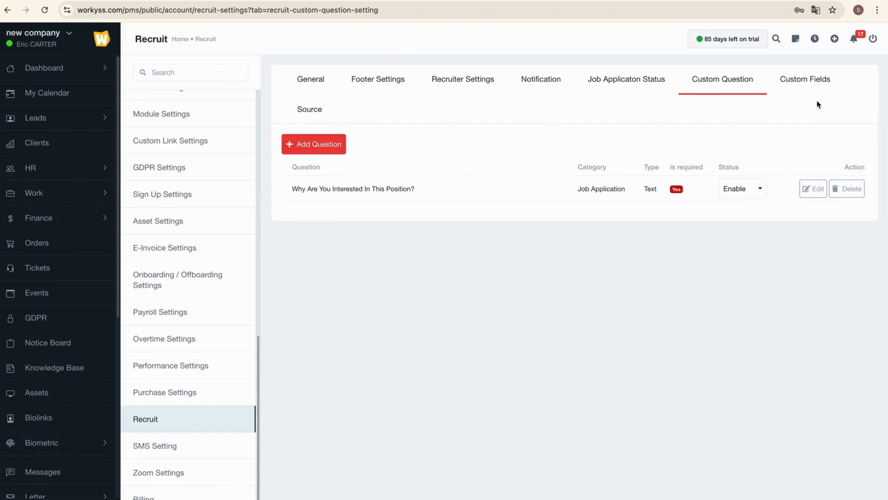
# Step: Start a new custom field labelled "Salary" in the Job Application category
pyautogui.click(804, 86)
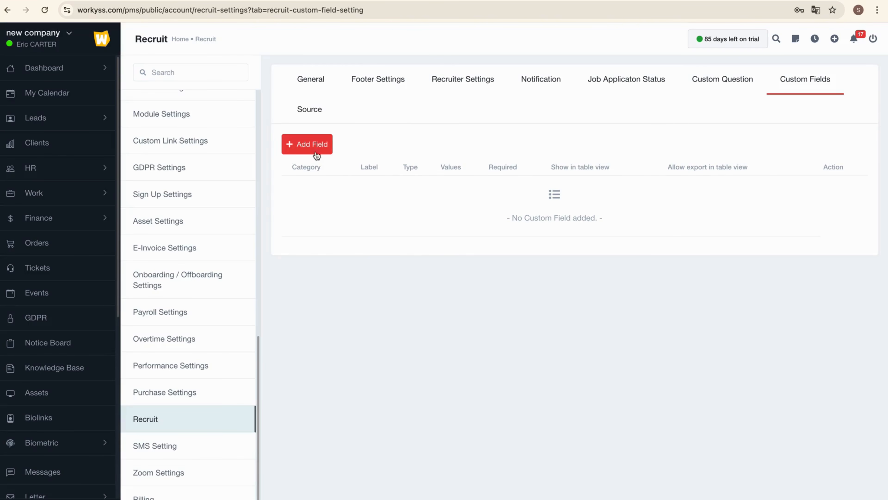
pyautogui.click(305, 148)
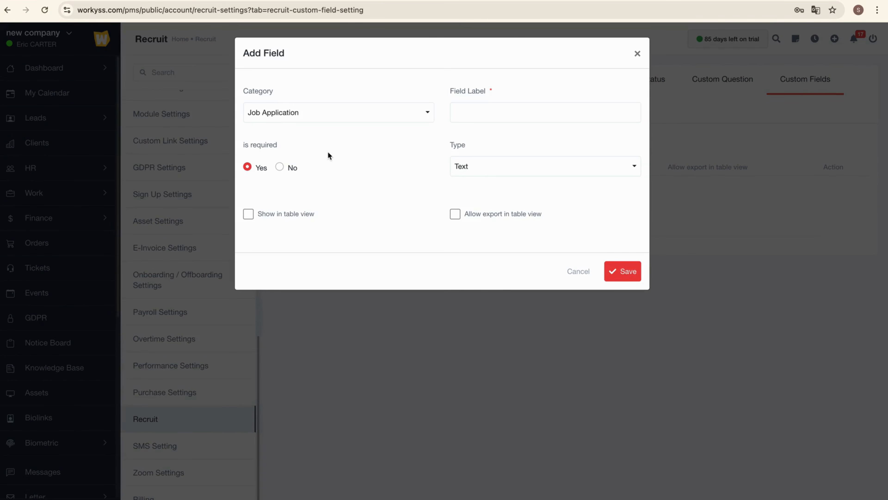
pyautogui.click(381, 120)
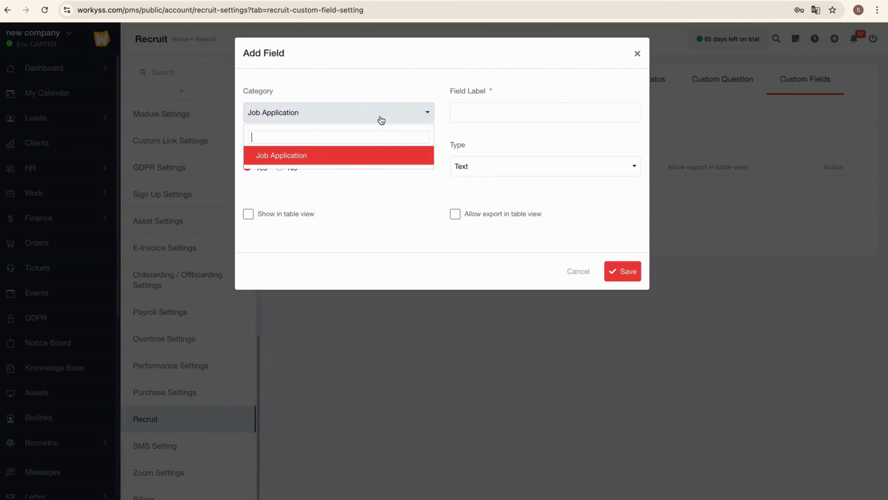
pyautogui.click(301, 155)
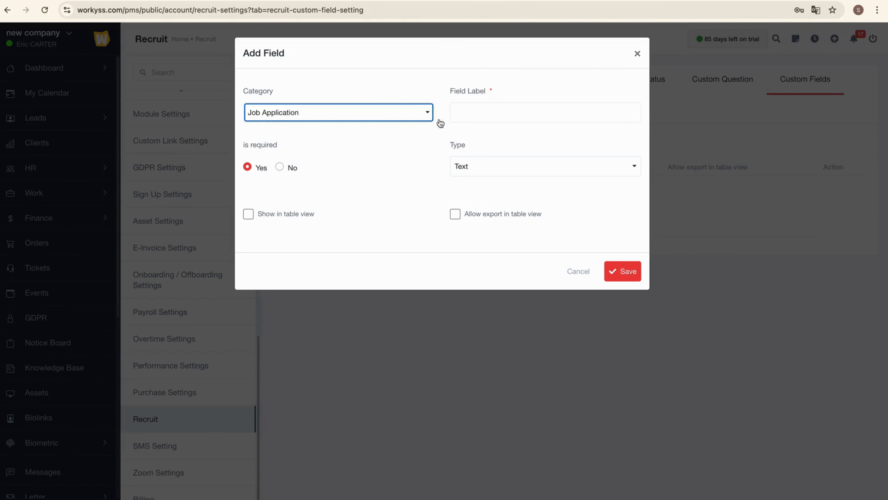
pyautogui.click(488, 110)
pyautogui.write('Salary')
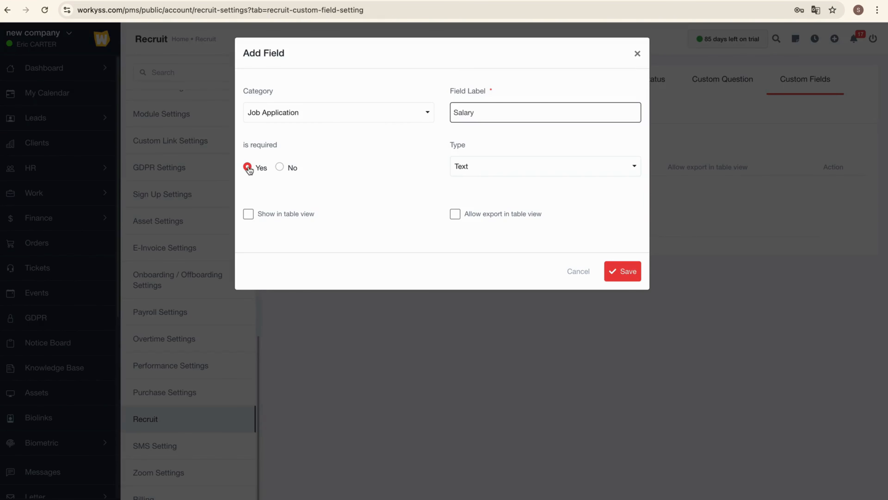
# Step: Make the Salary field a non-required Number, shown and exportable in table view, and save it
pyautogui.click(280, 167)
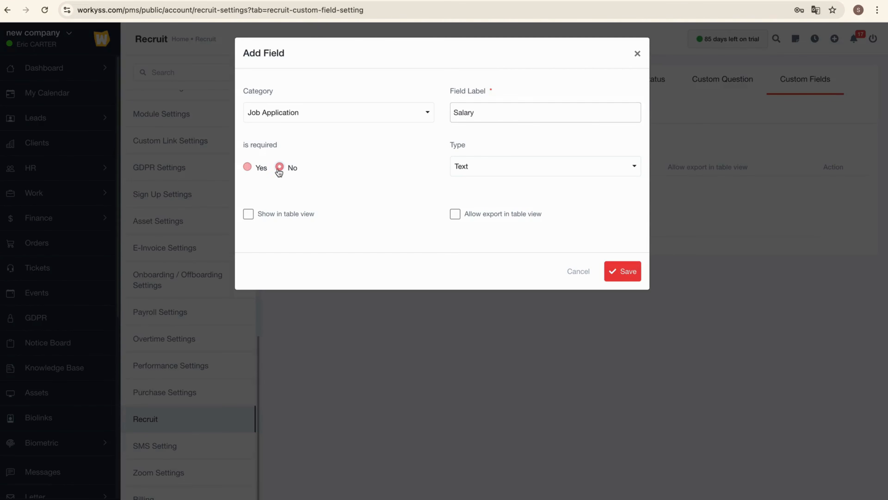
pyautogui.click(500, 168)
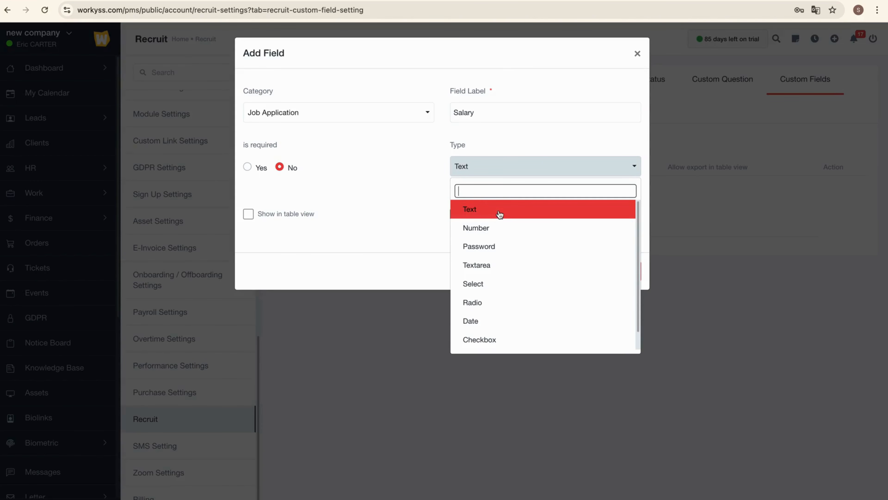
pyautogui.click(496, 232)
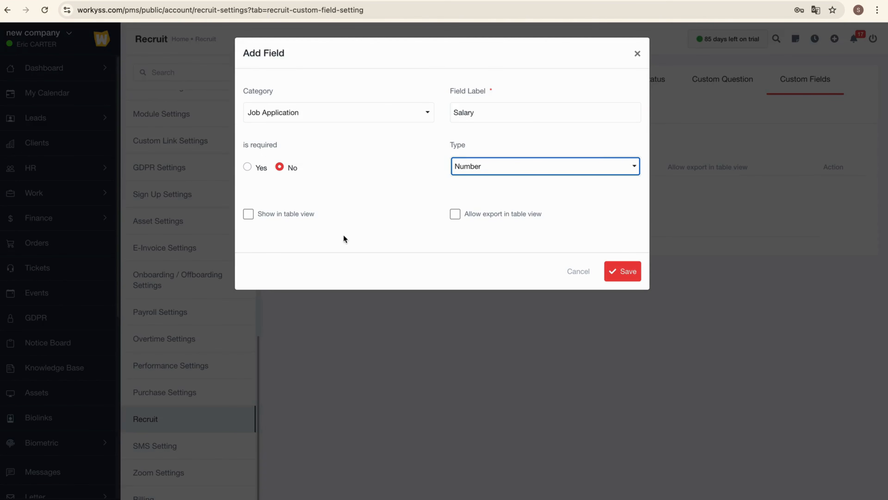
pyautogui.click(249, 215)
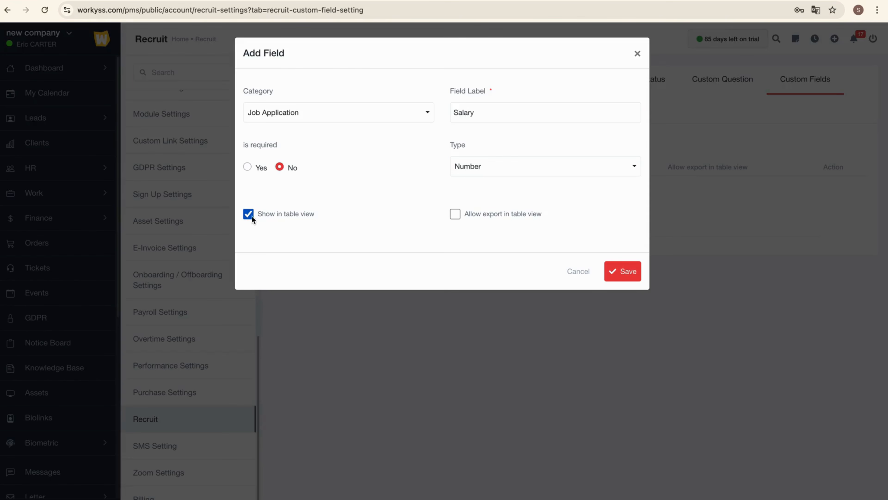
pyautogui.click(455, 215)
pyautogui.click(626, 274)
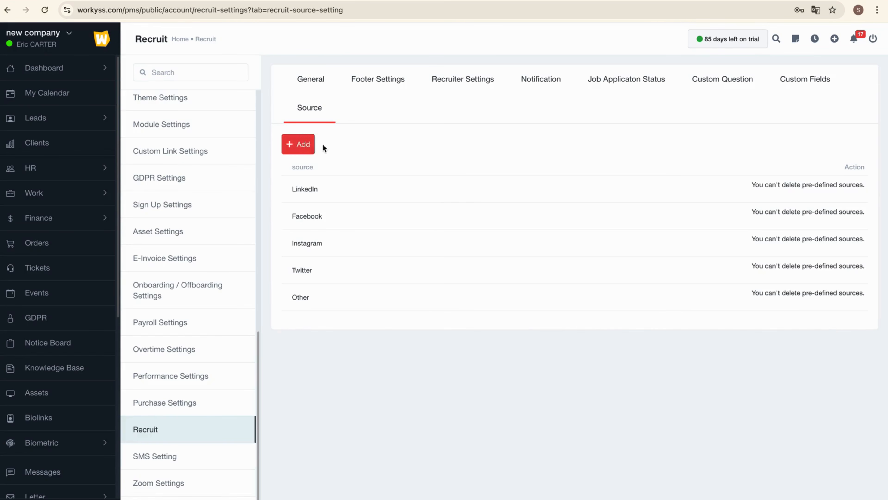
# Step: Add "Indeed" as a new source in the recruit source settings and save it
pyautogui.click(307, 146)
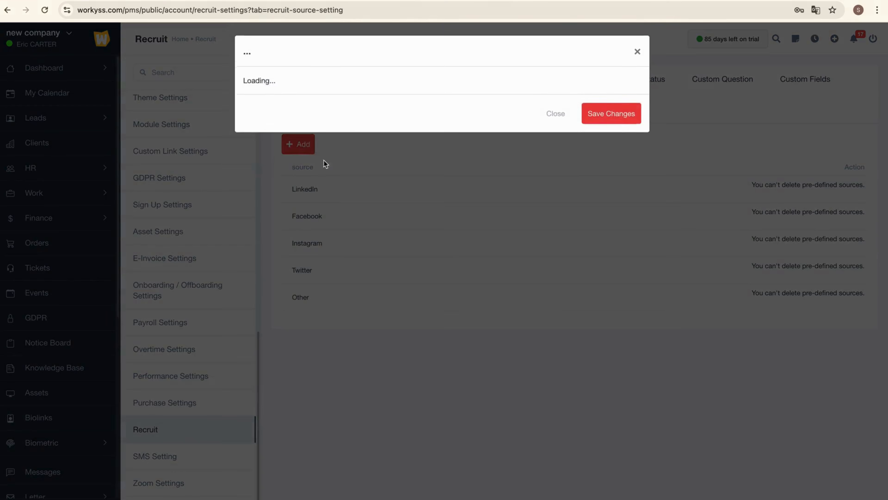
pyautogui.click(318, 116)
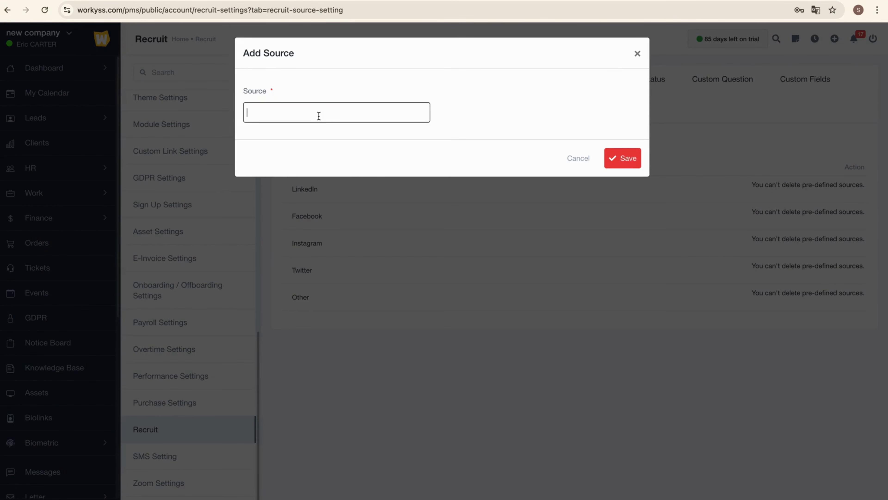
pyautogui.write('Indeed')
pyautogui.click(629, 159)
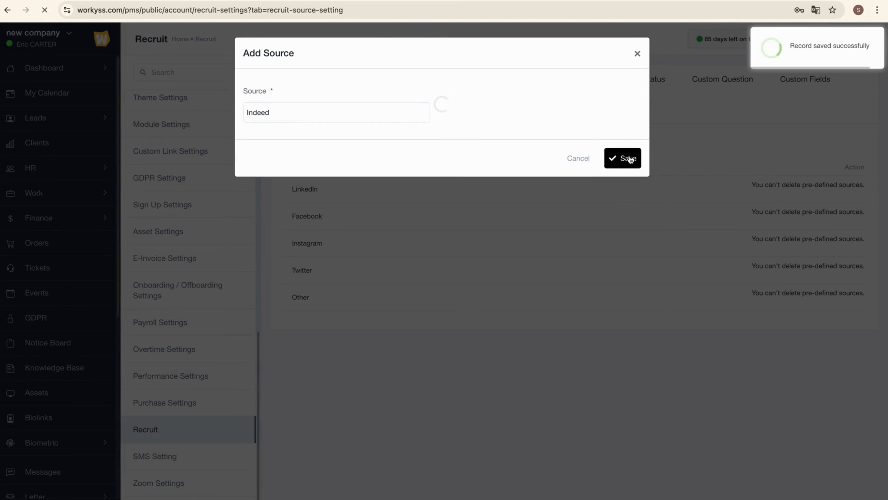